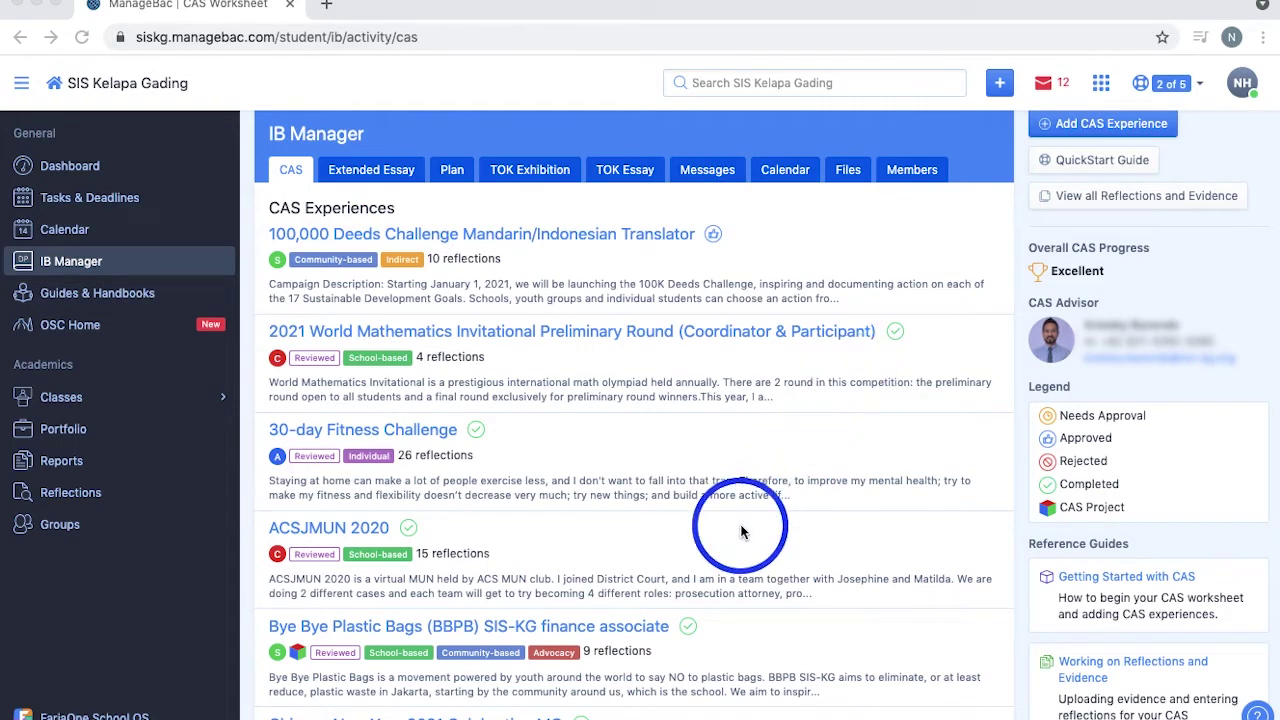
Review the CAS worksheet's experiences, learning outcomes, activity timeline, documents and interview notes
scroll(741, 531, "down", 20)
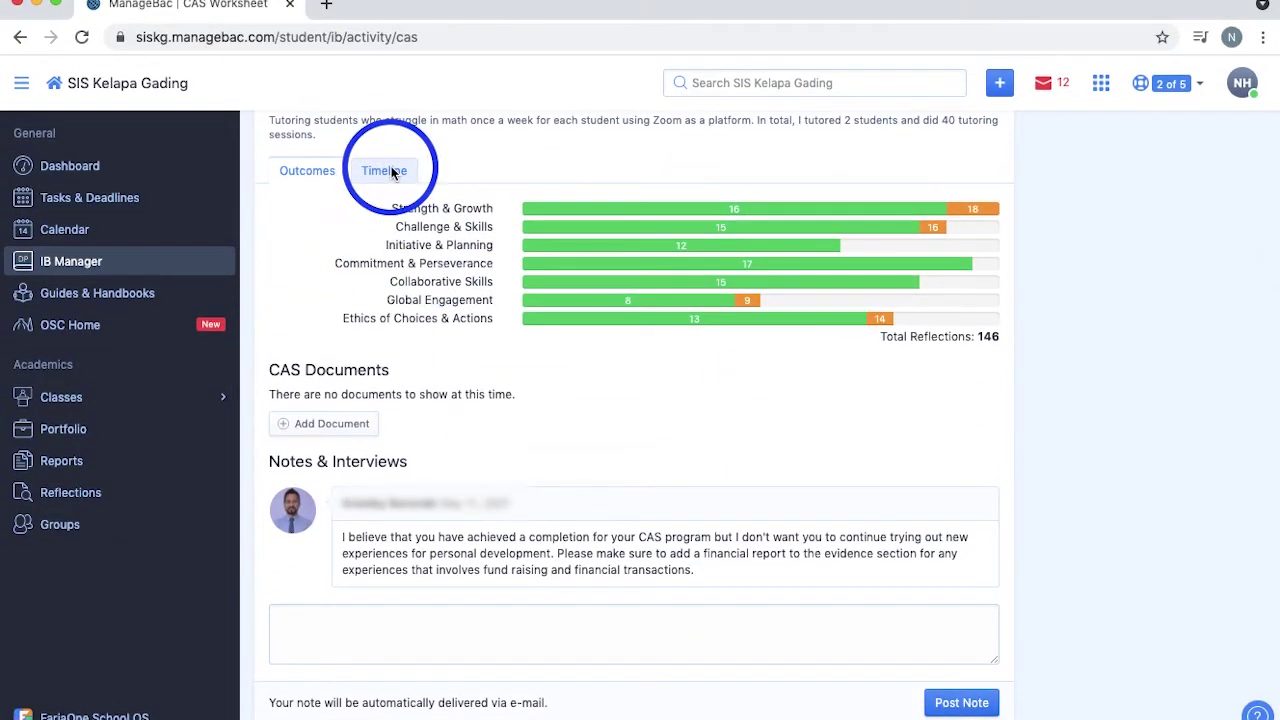
left_click(413, 174)
scroll(600, 400, "down", 5)
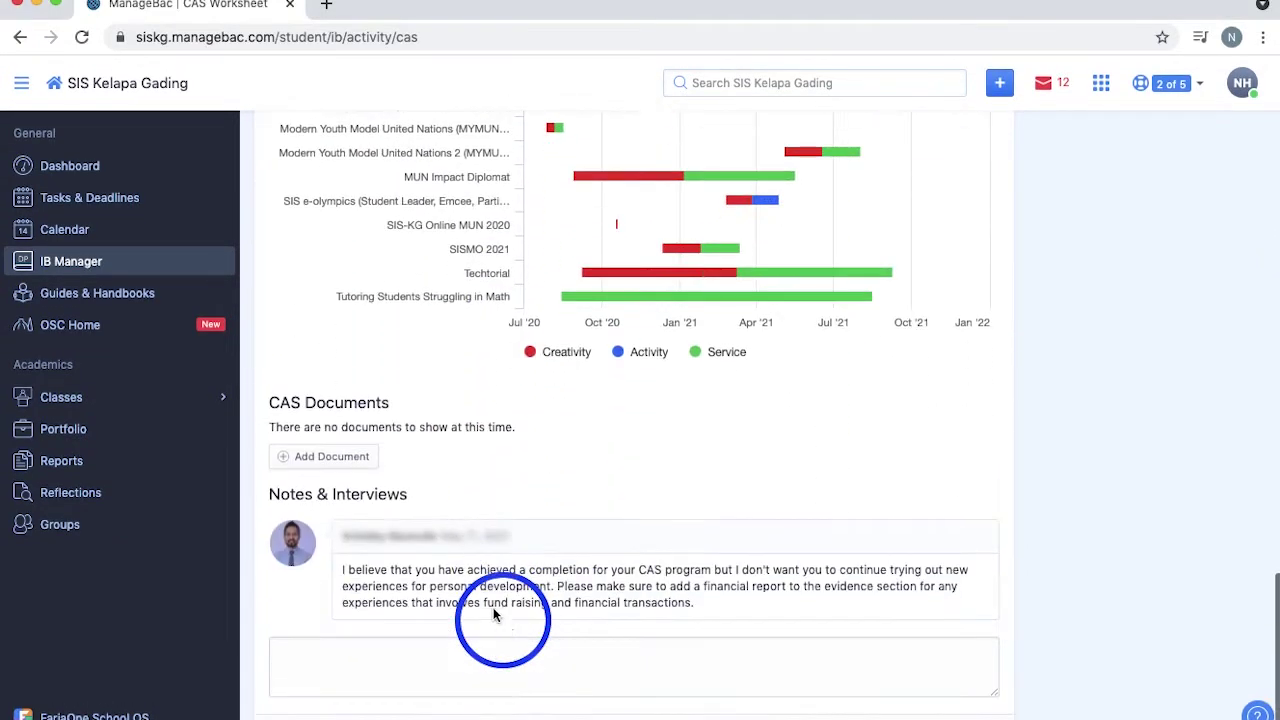
scroll(480, 487, "up", 15)
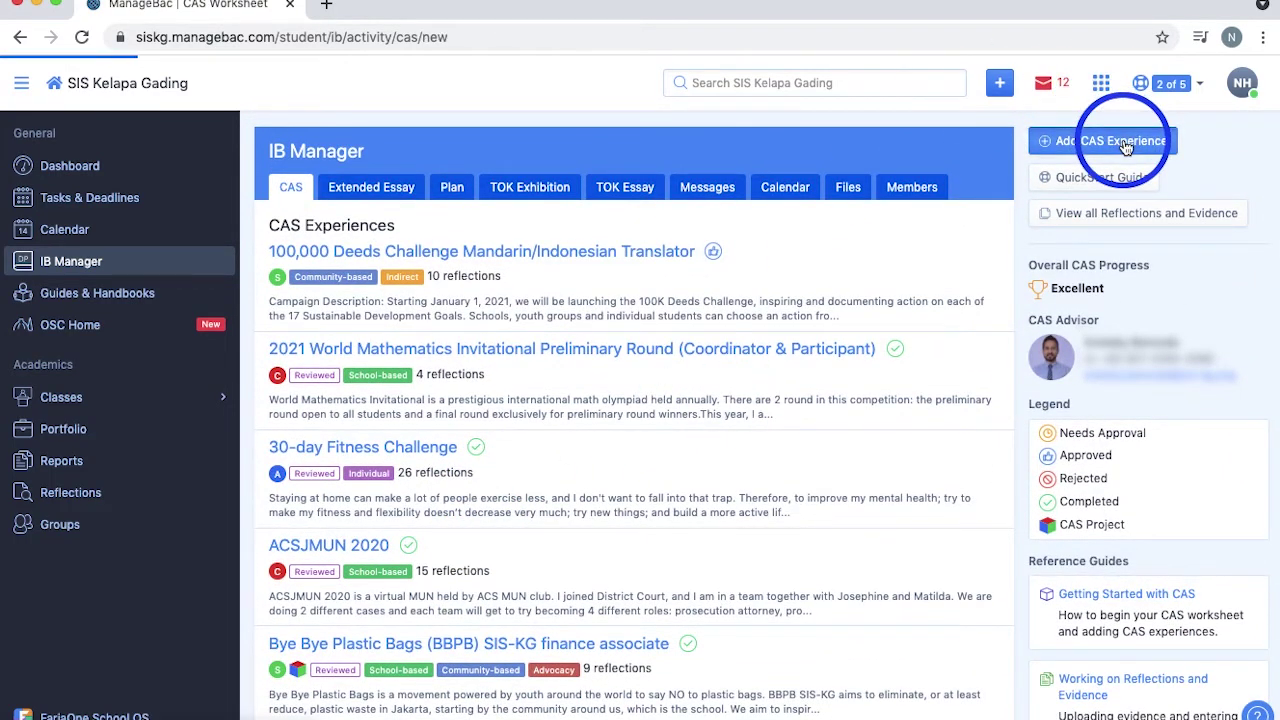
Start a new CAS experience and try the Creativity and Activity types before choosing Service as the activity type
left_click(1125, 145)
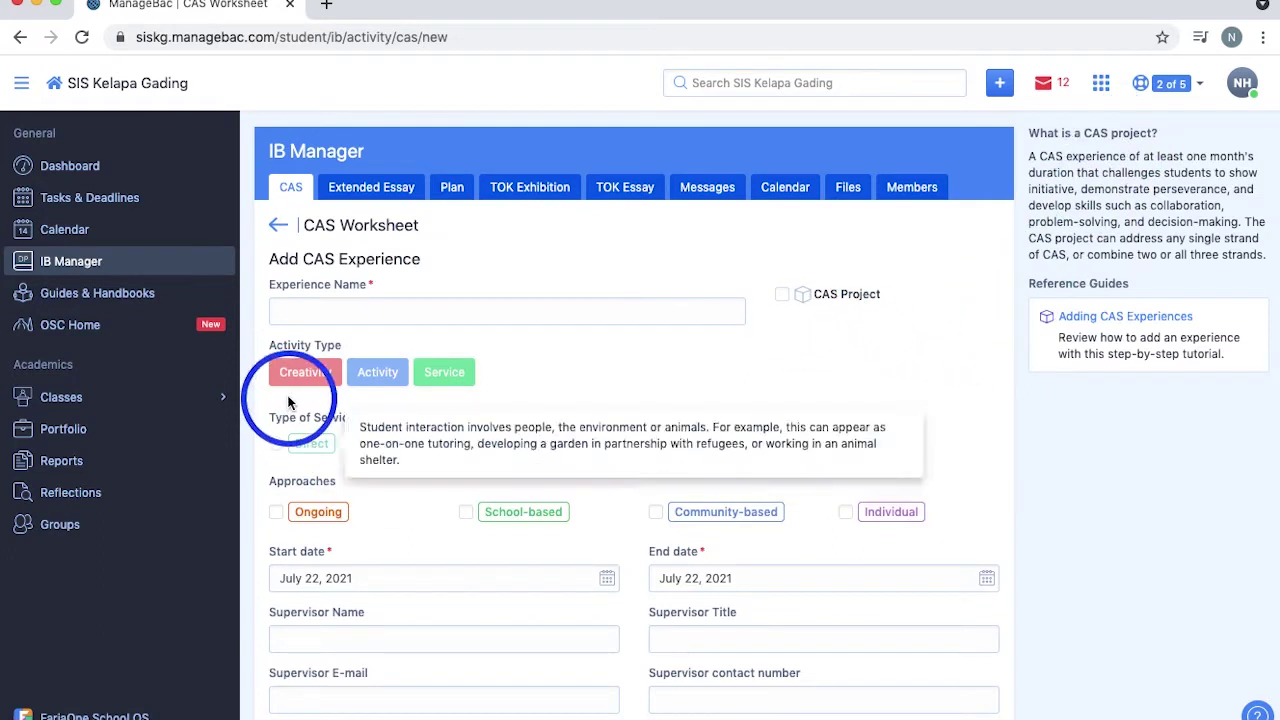
left_click(303, 374)
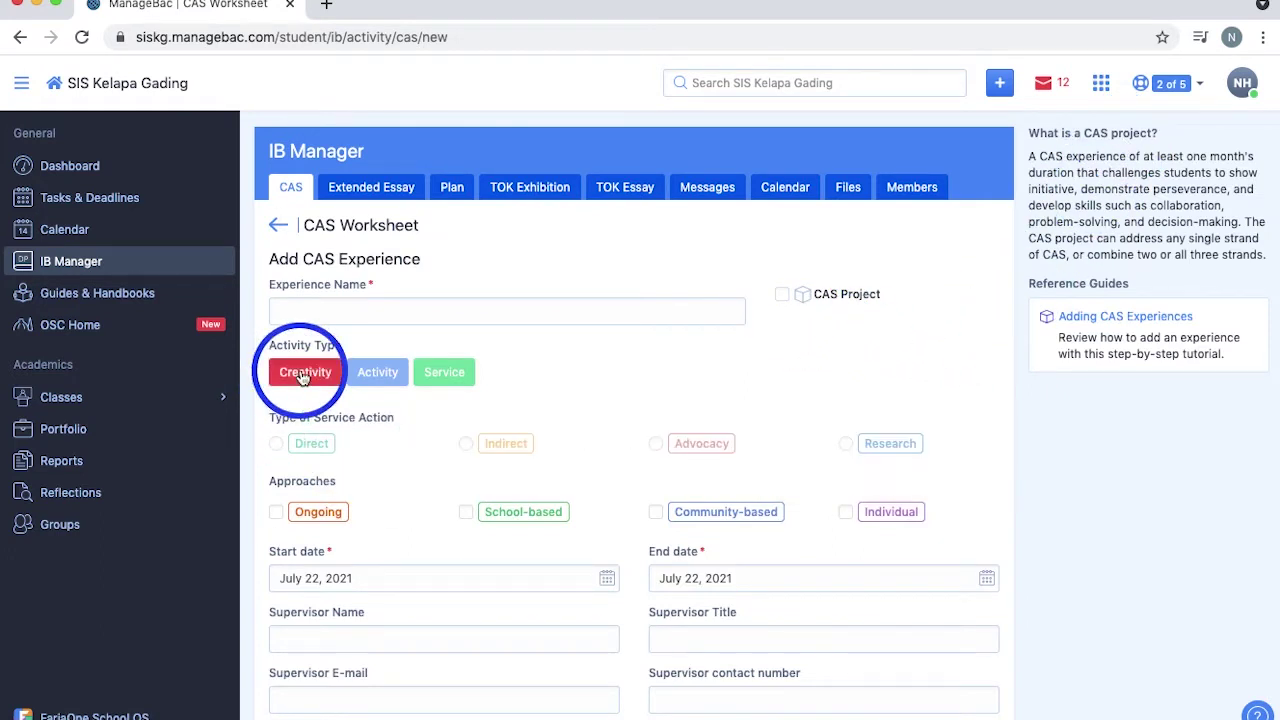
left_click(380, 372)
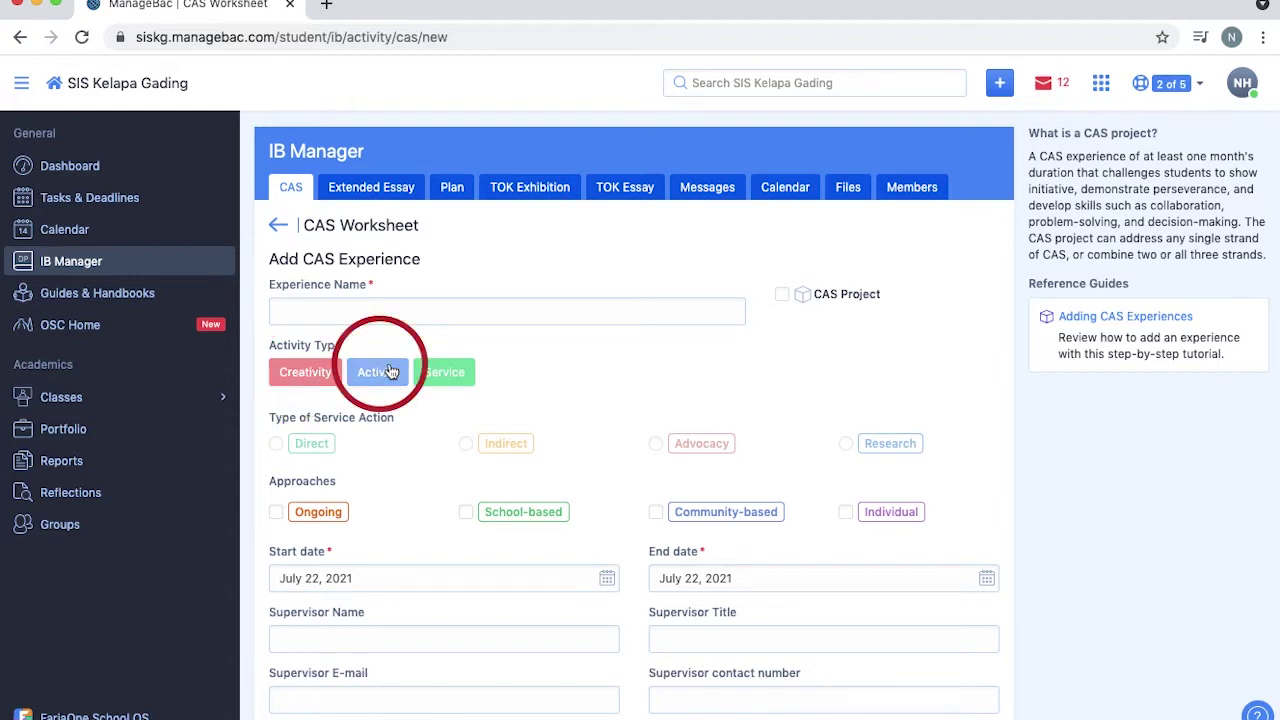
left_click(440, 372)
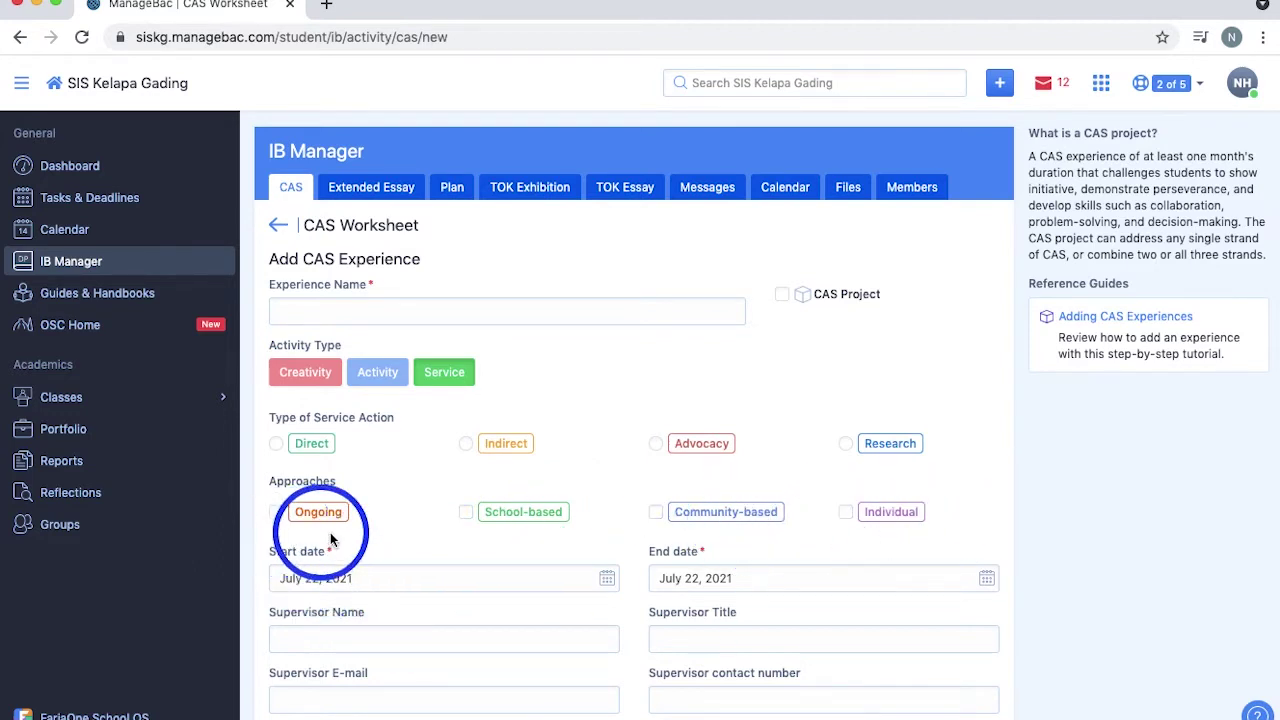
Examine the experience form's approaches, dates, supervisor details, description and learning outcomes, and cancel the form without adding the experience
scroll(500, 567, "down", 2)
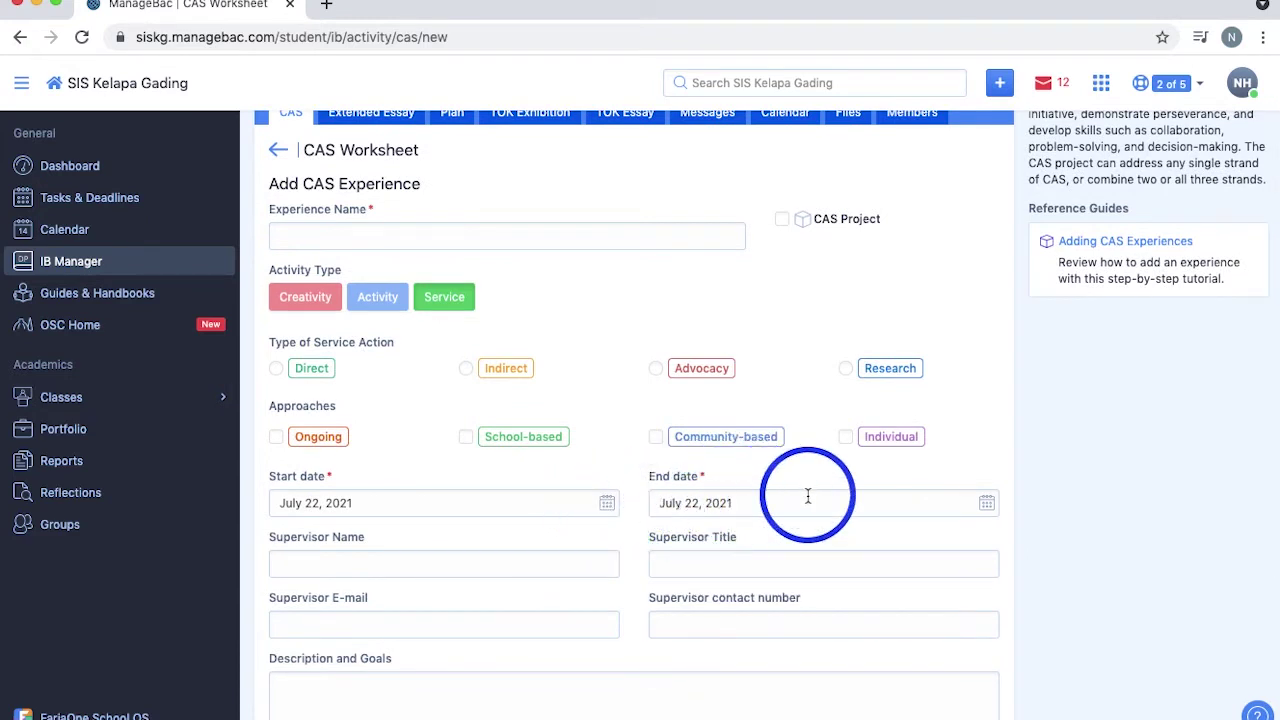
scroll(807, 494, "down", 3)
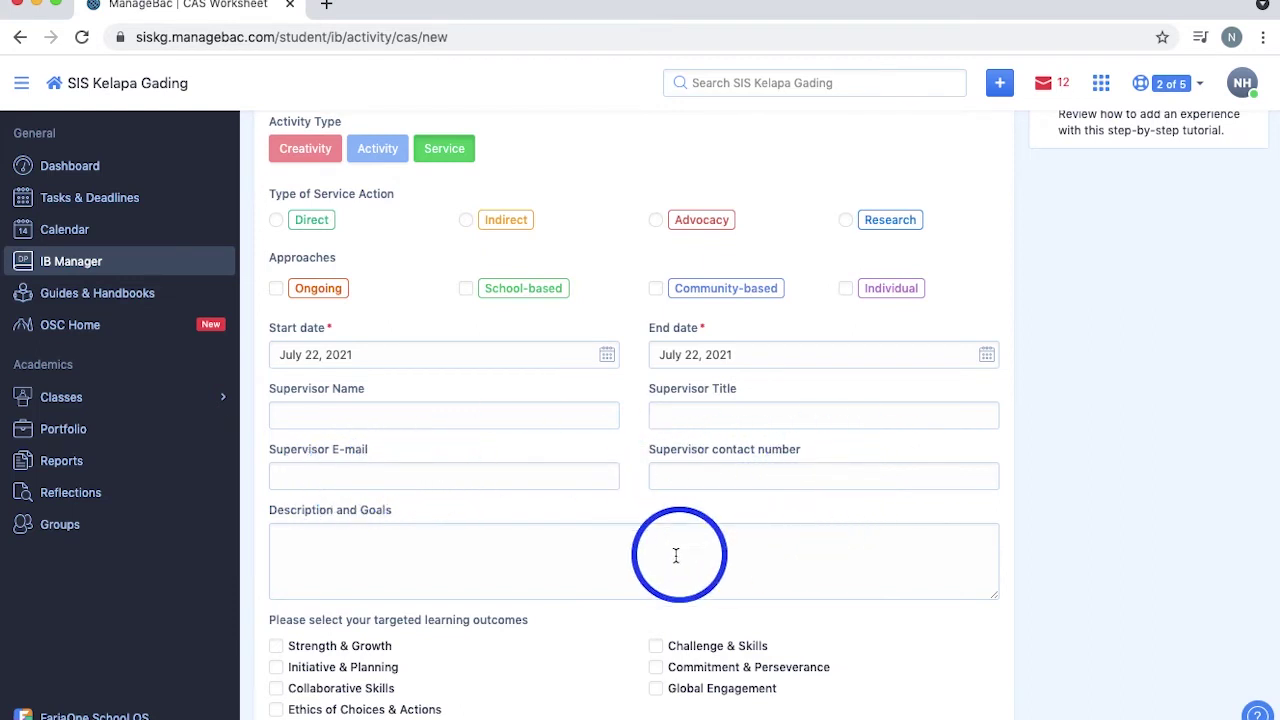
scroll(620, 552, "down", 2)
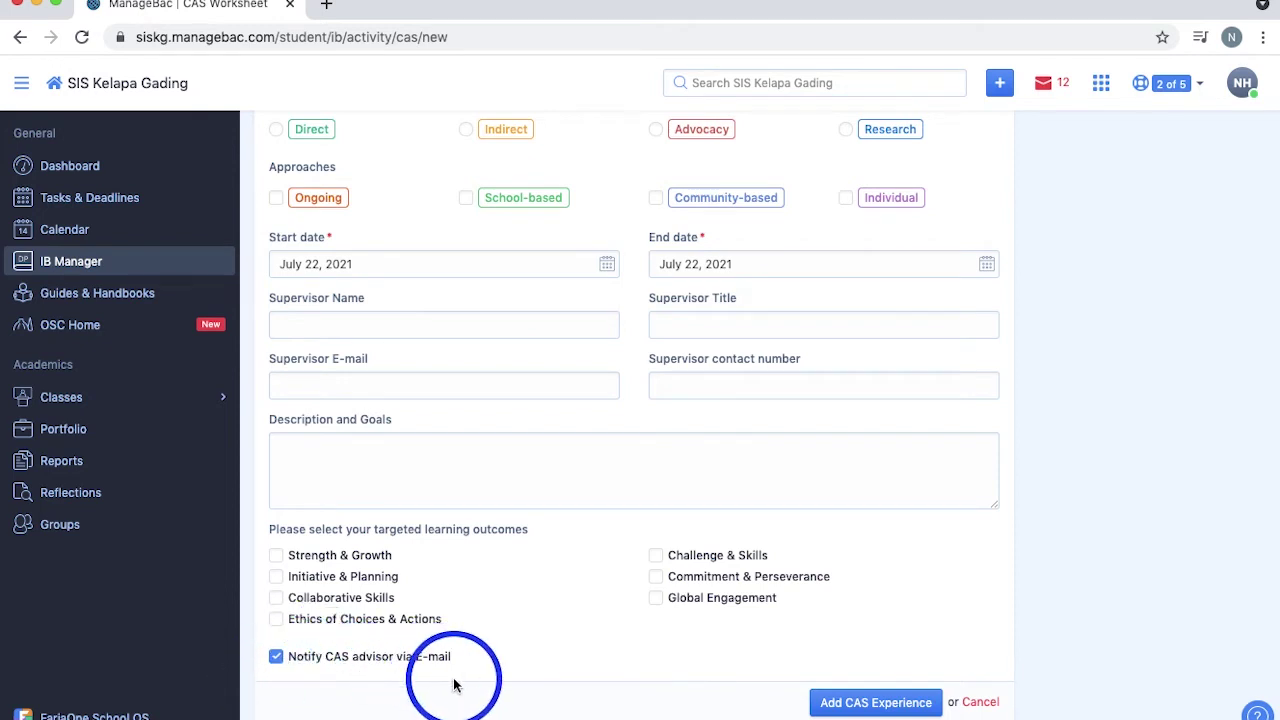
left_click(990, 705)
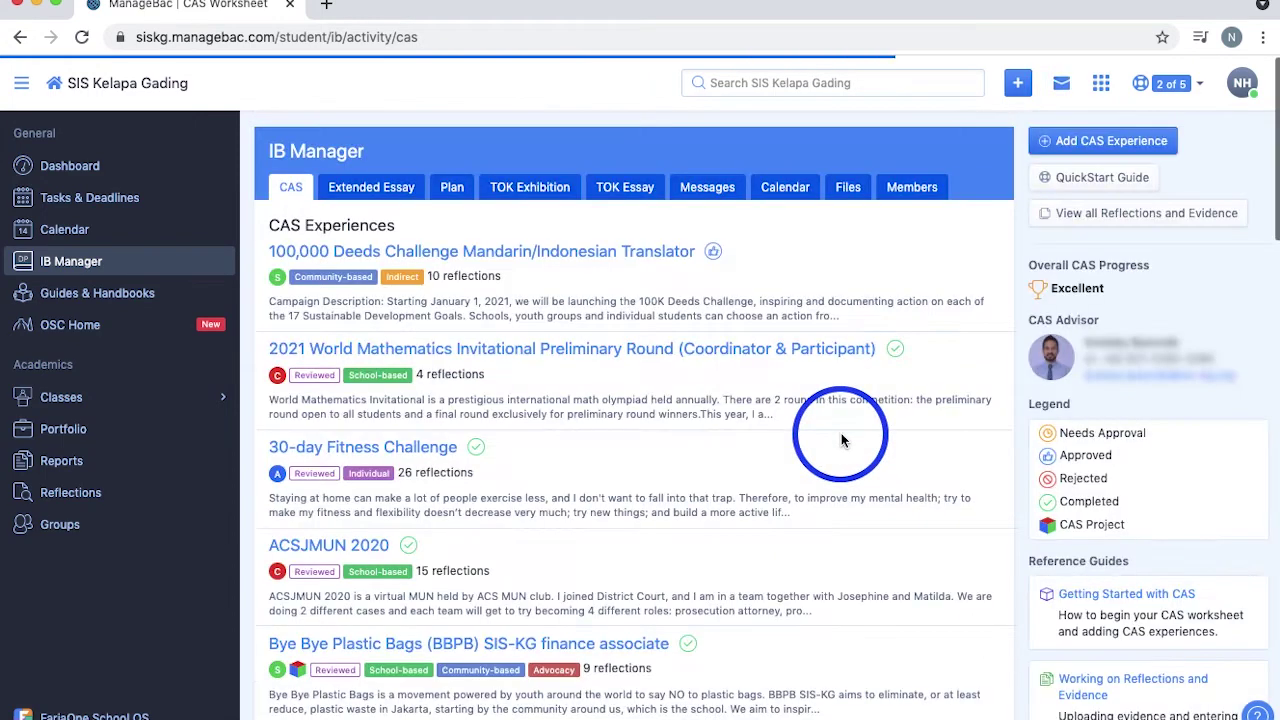
Open the 100,000 Deeds Challenge experience and examine its new reflection and evidence form, including the entry types and outcomes
left_click(600, 258)
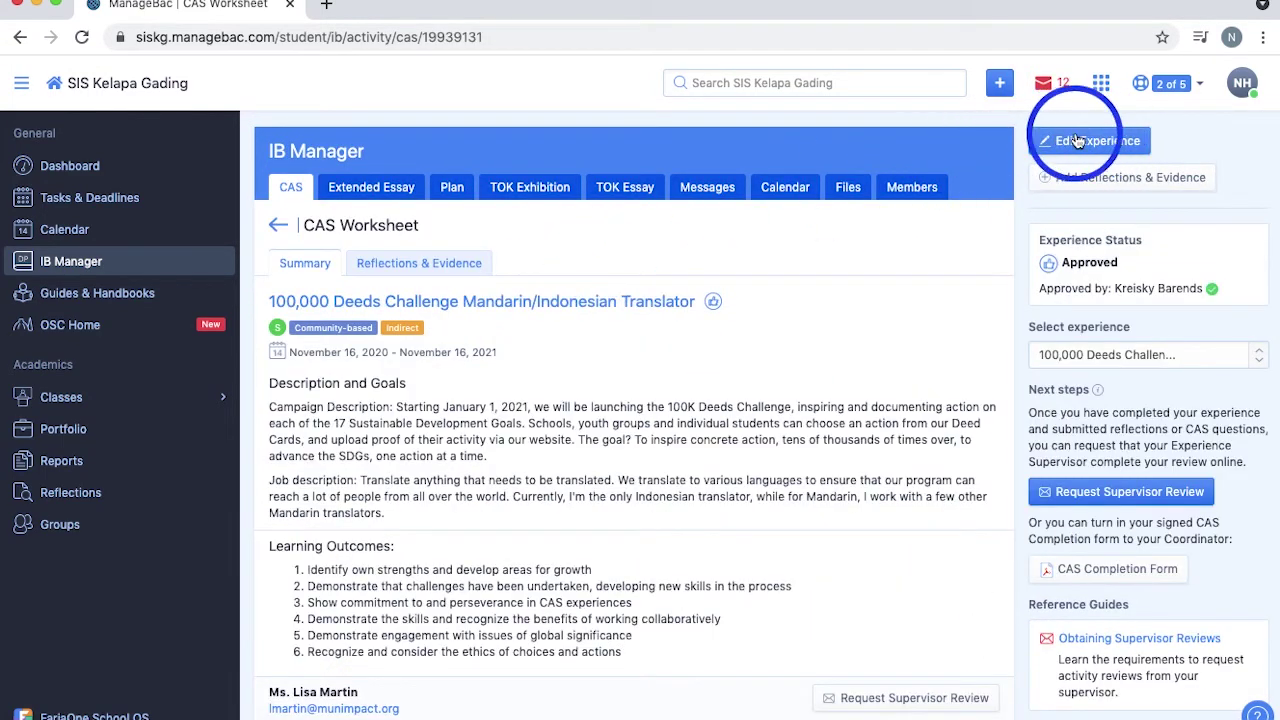
left_click(1100, 180)
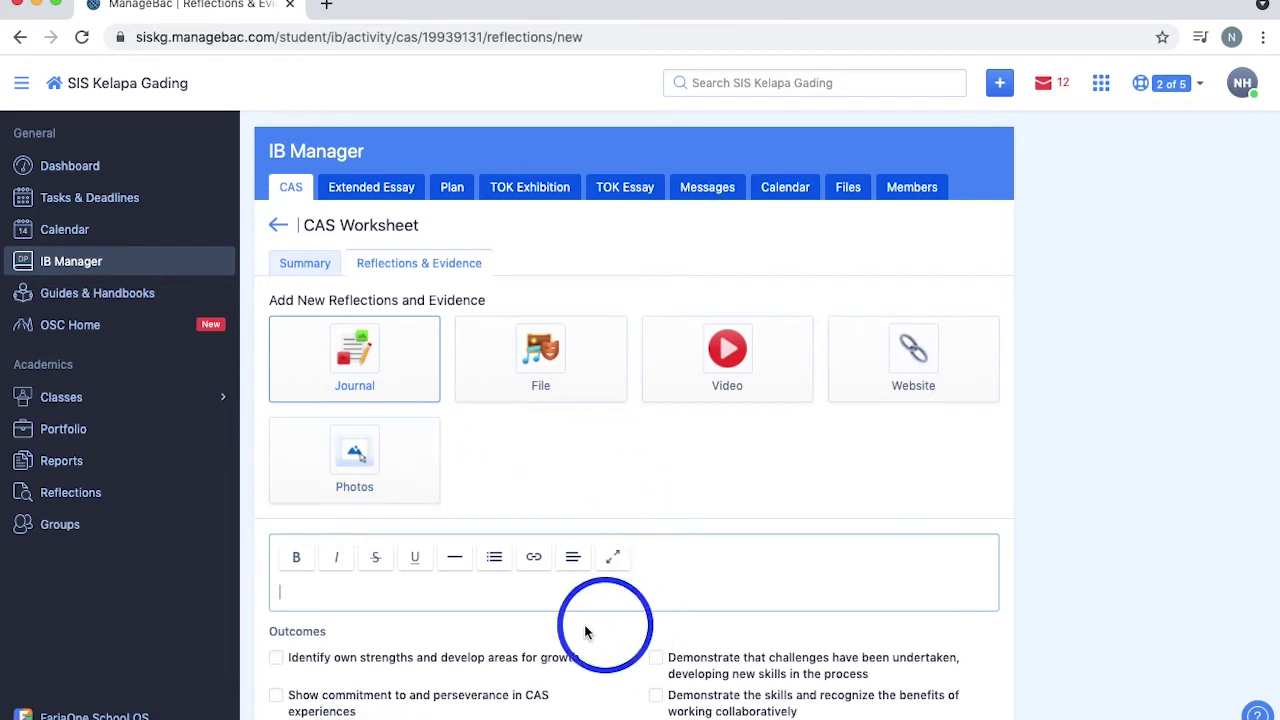
scroll(553, 578, "down", 3)
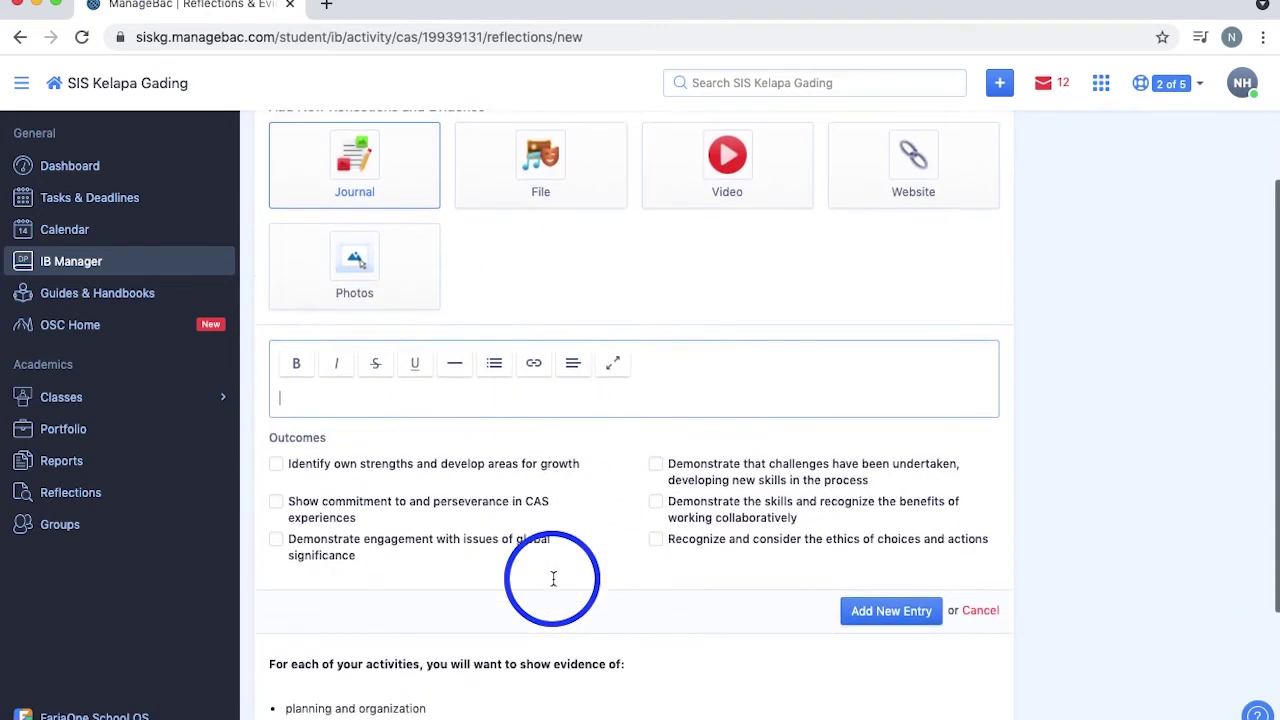
left_click(277, 464)
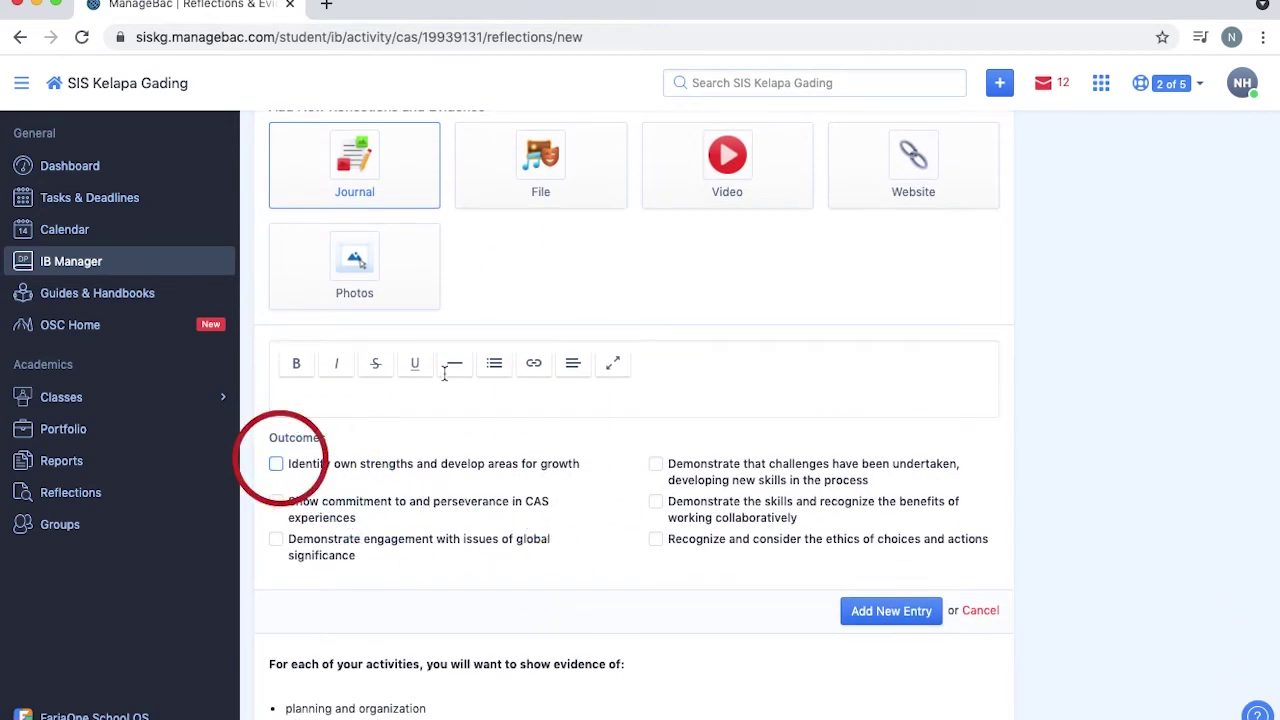
scroll(371, 425, "up", 3)
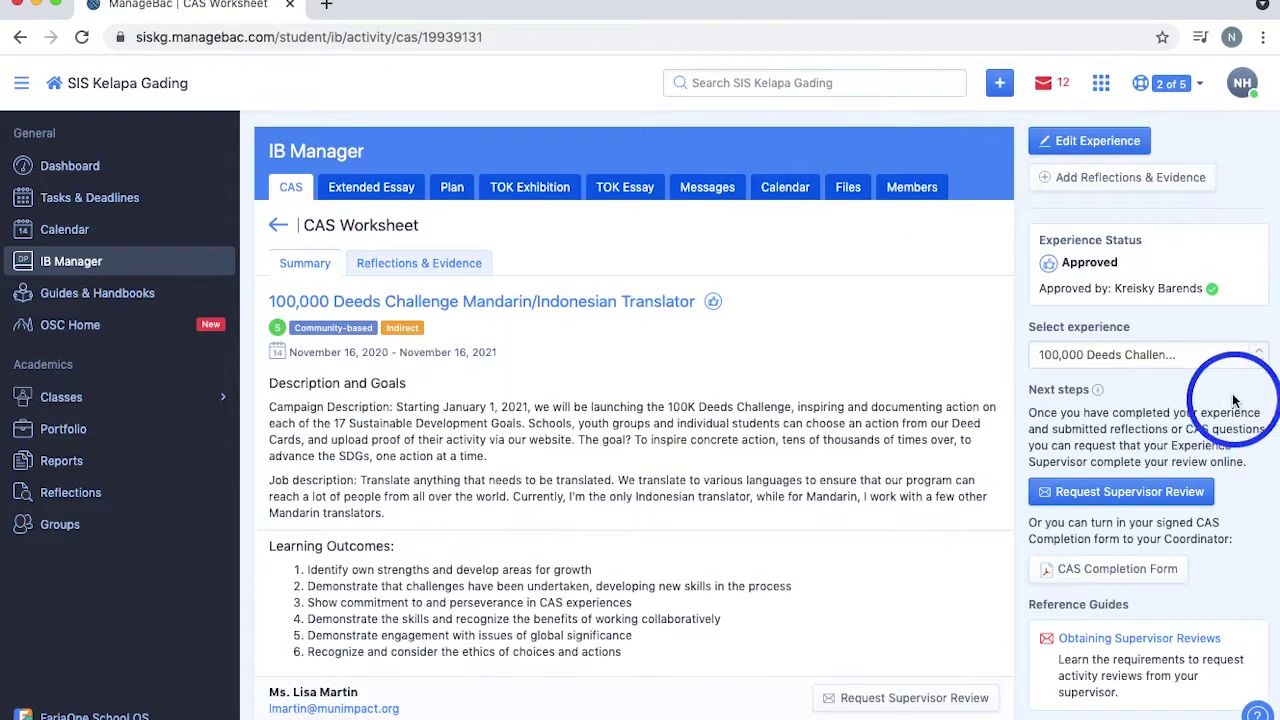
Review the experience's summary page, including the experience selector, supervisor review request, CAS Completion Form and message board
left_click(1259, 358)
left_click(1259, 358)
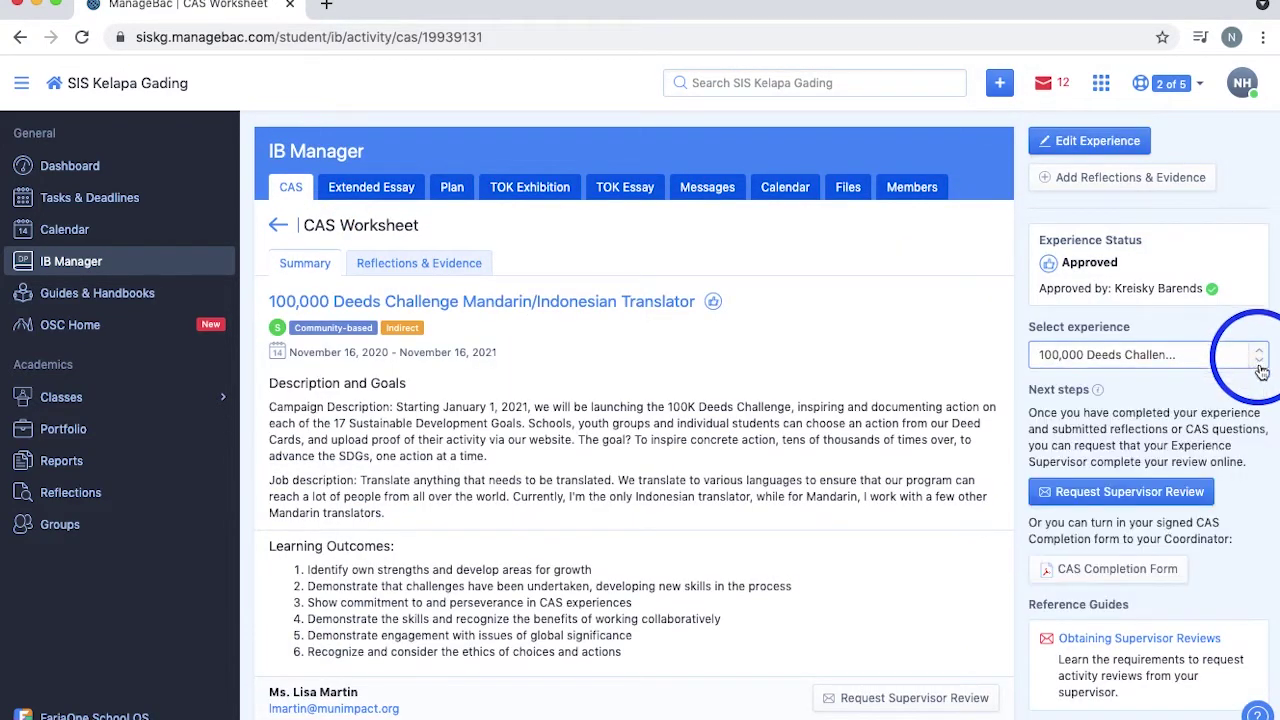
scroll(1148, 649, "down", 3)
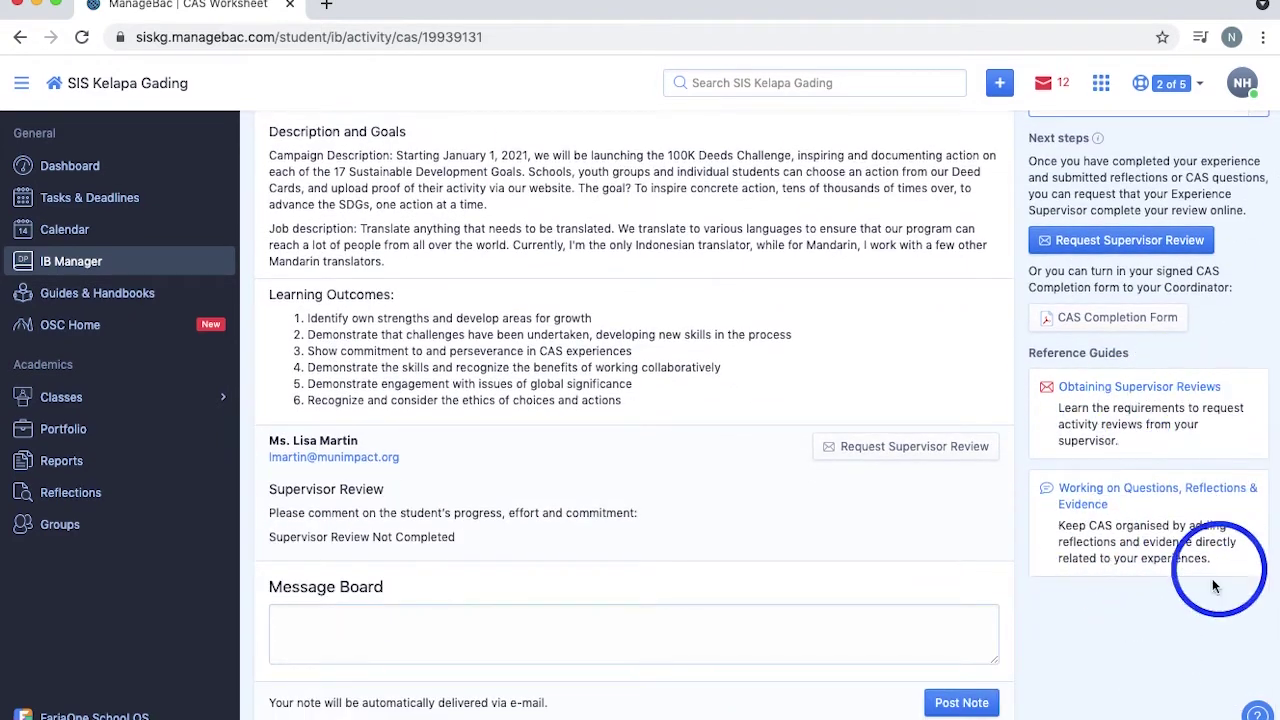
scroll(1149, 431, "up", 3)
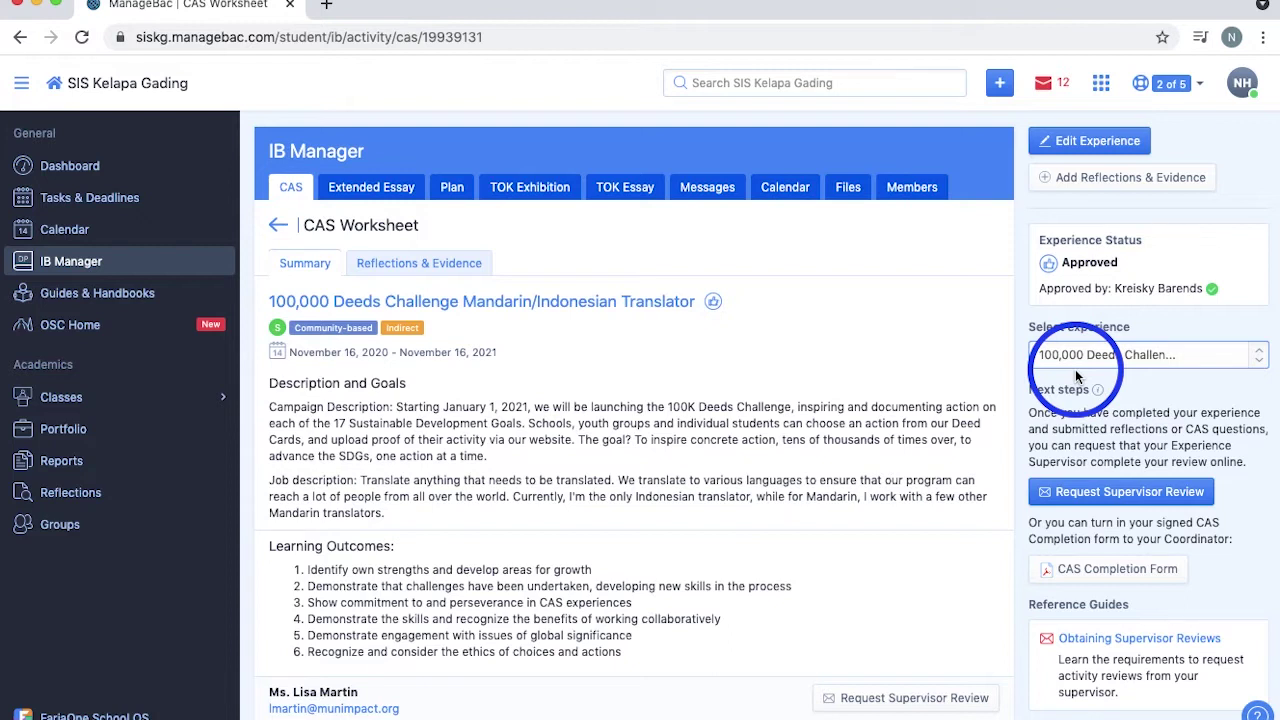
scroll(1075, 369, "down", 2)
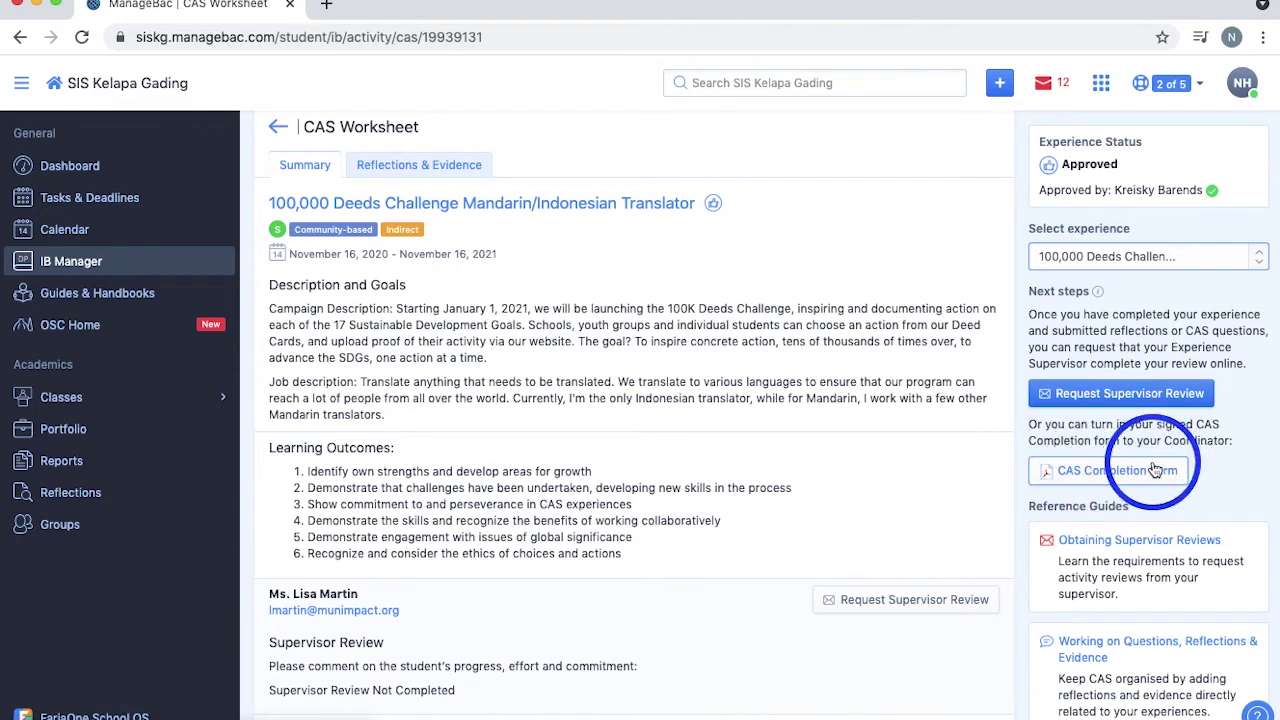
scroll(1000, 420, "up", 2)
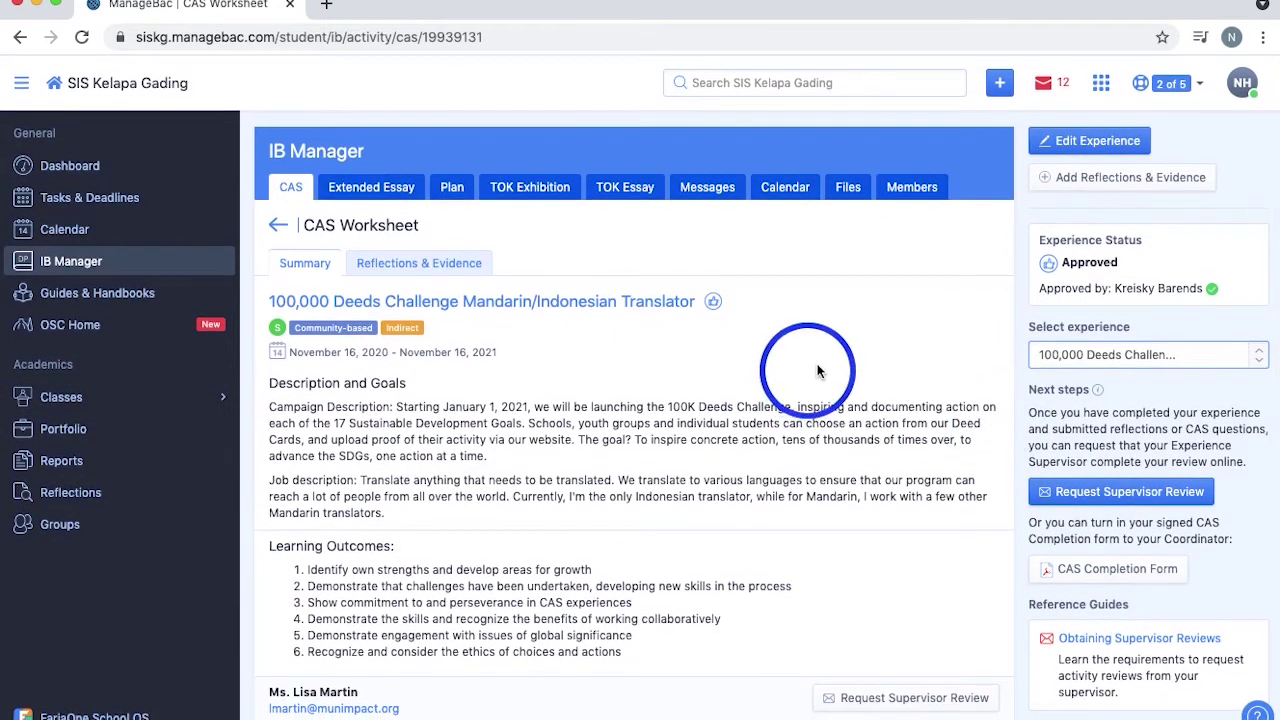
Open the experience's Reflections & Evidence and examine the existing journal entry and its star, edit and delete options
left_click(440, 263)
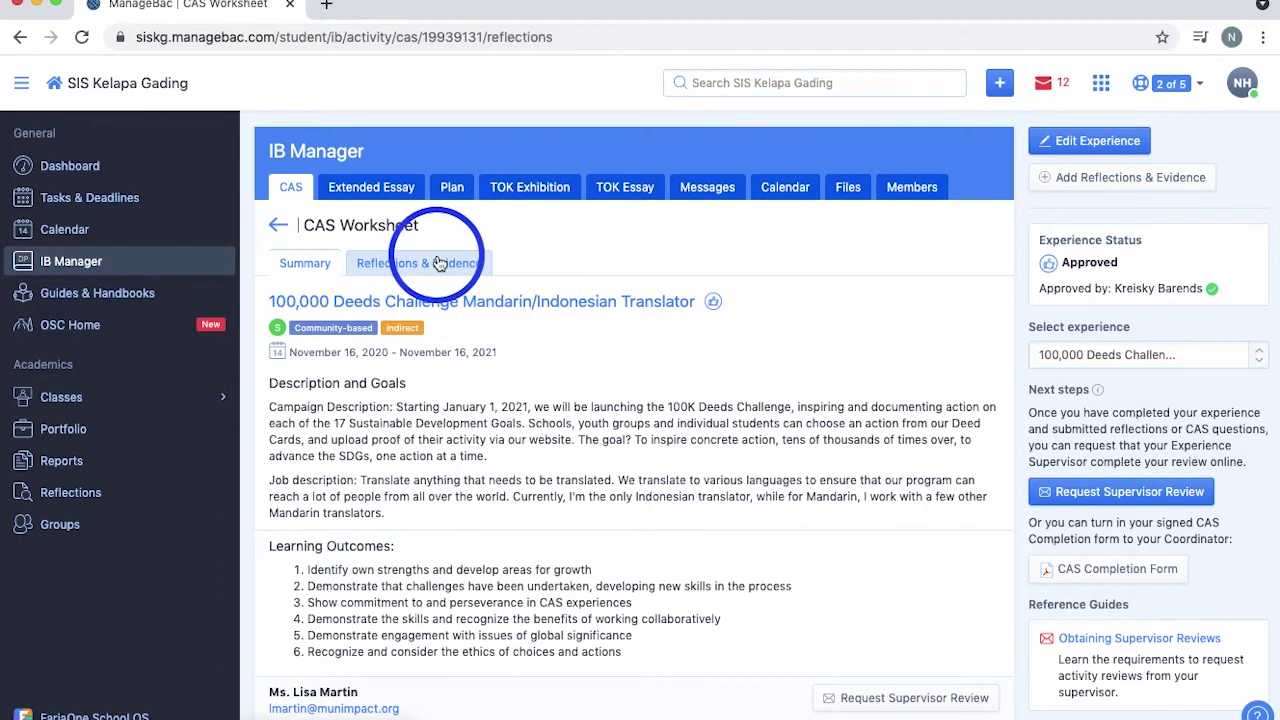
scroll(649, 483, "down", 5)
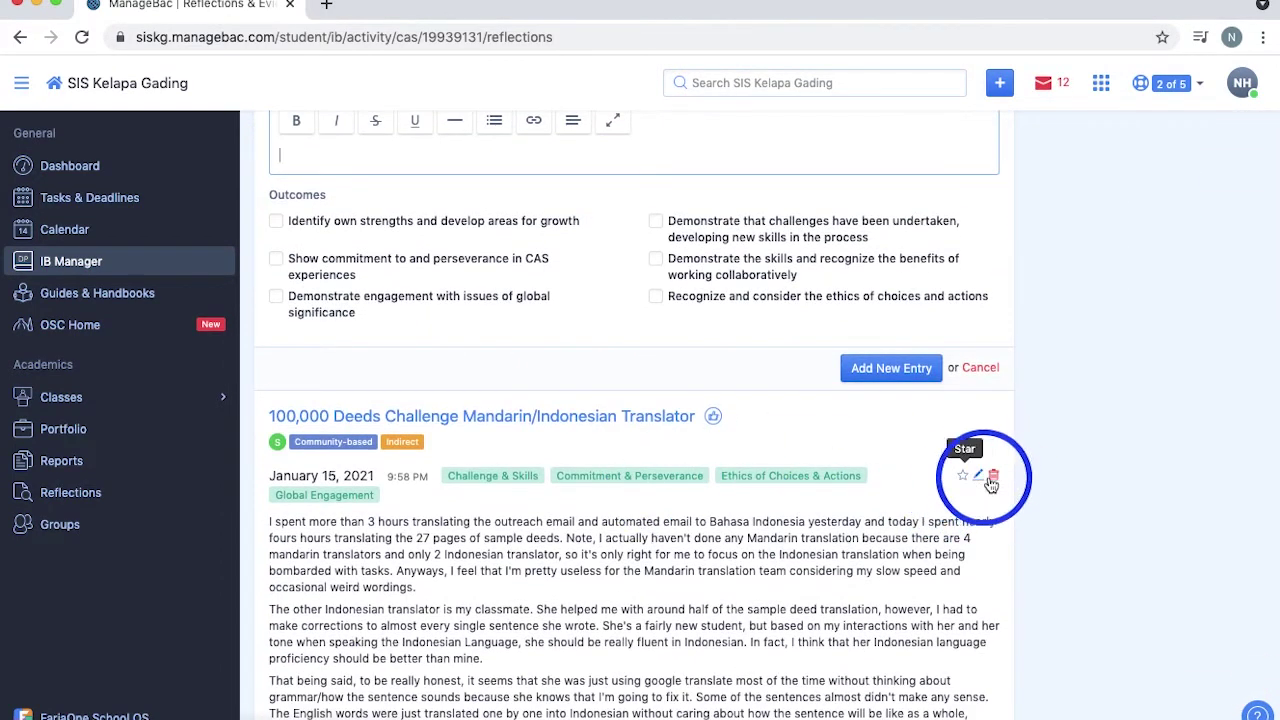
scroll(972, 458, "up", 5)
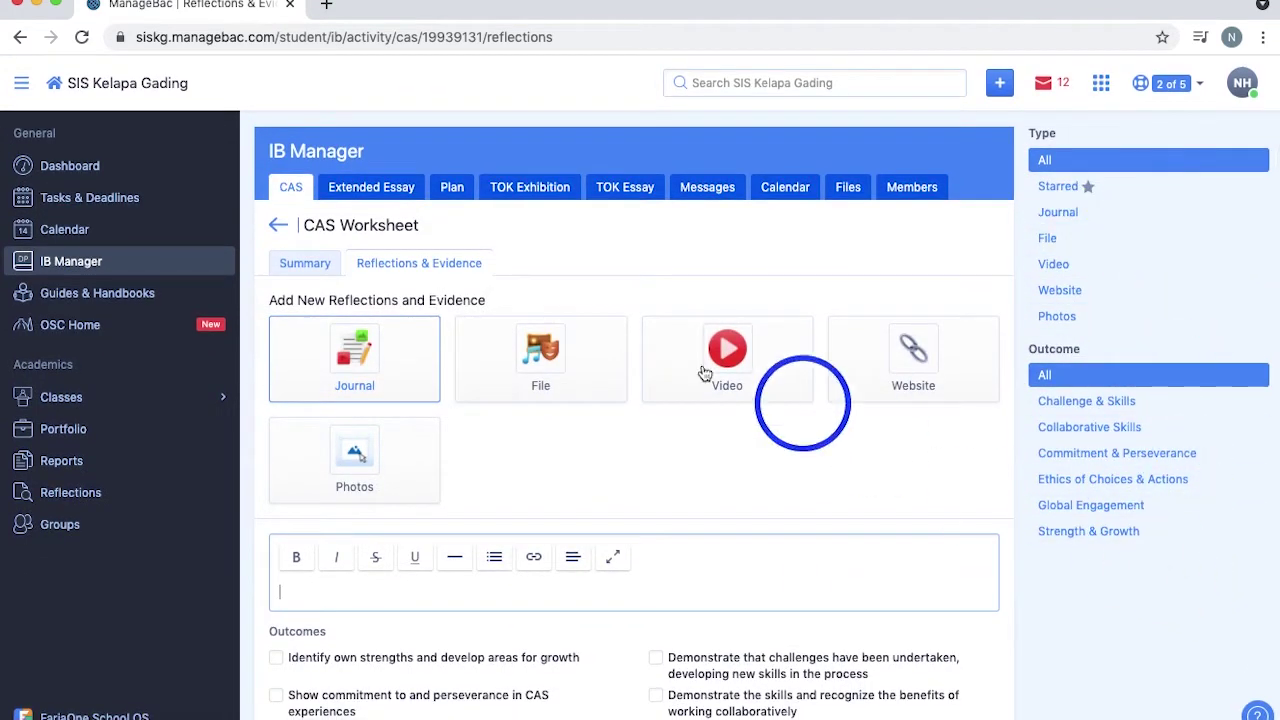
Go back to the CAS worksheet and view all reflections and evidence, including the type and outcome filters and PDF export
left_click(279, 227)
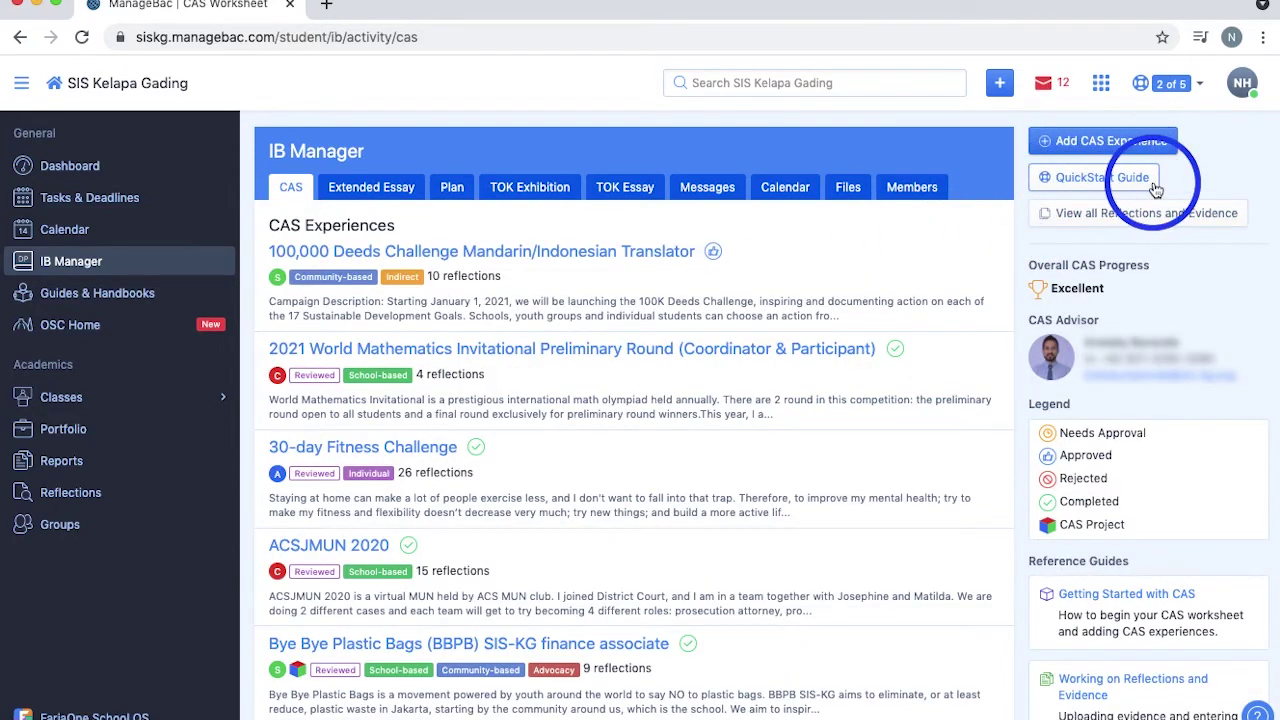
left_click(1195, 218)
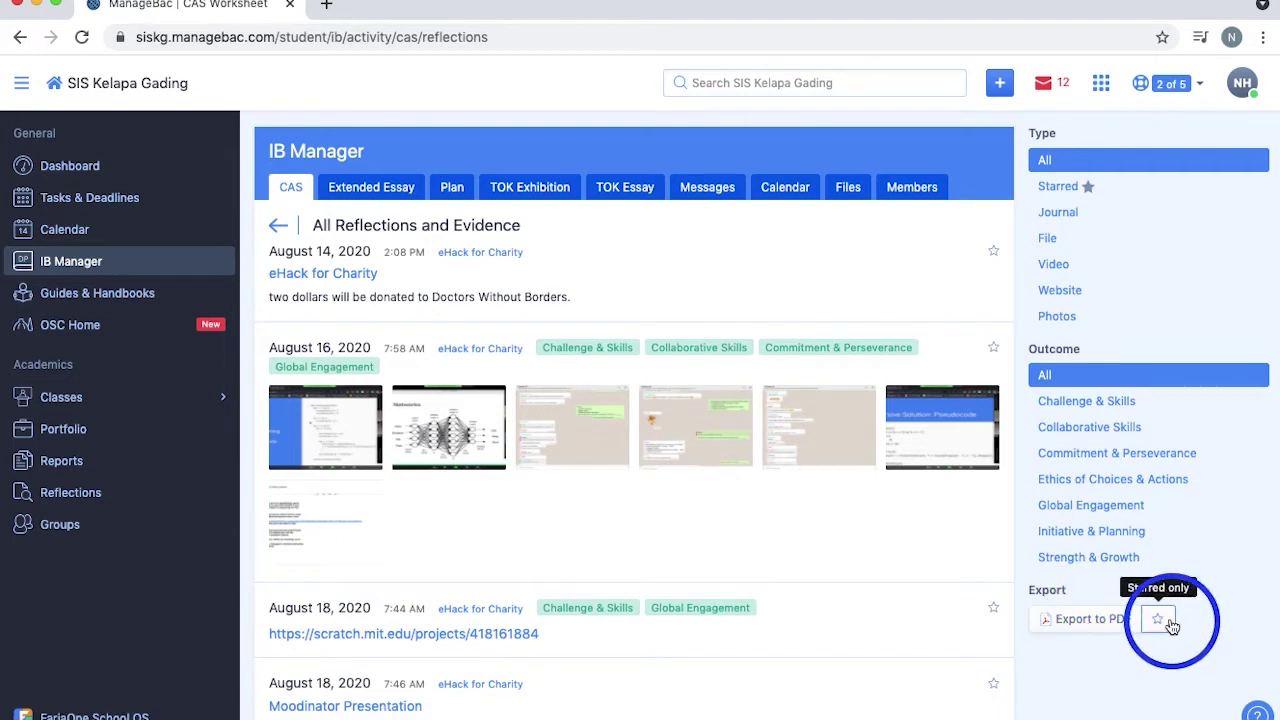
left_click(281, 226)
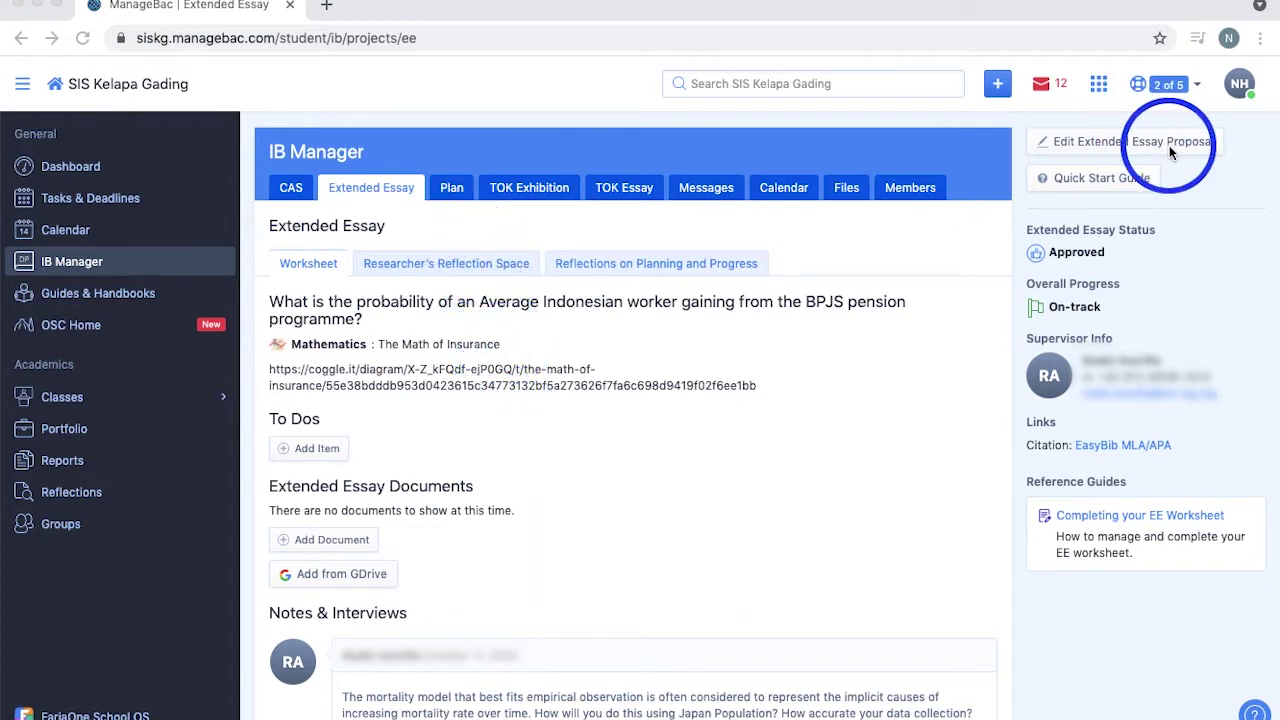
Check the Extended Essay proposal's editing option and review the worksheet's to-dos, documents, and notes and interviews
left_click(1112, 142)
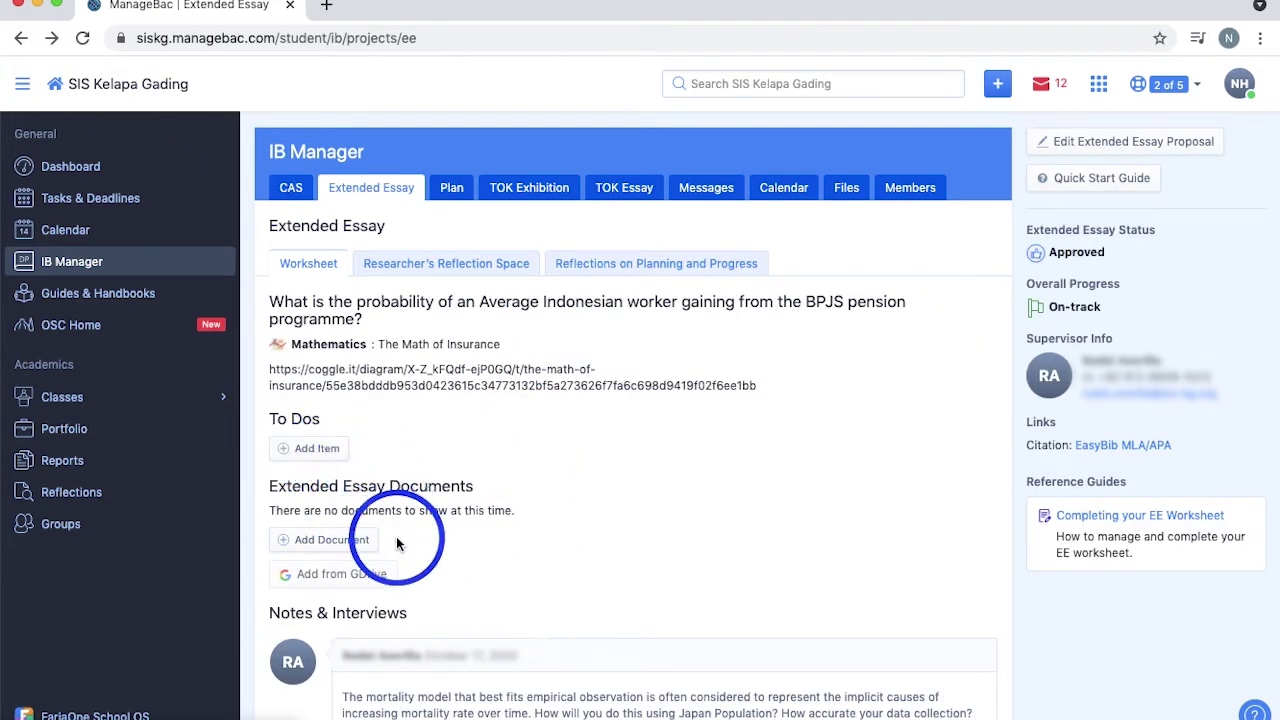
scroll(396, 543, "down", 2)
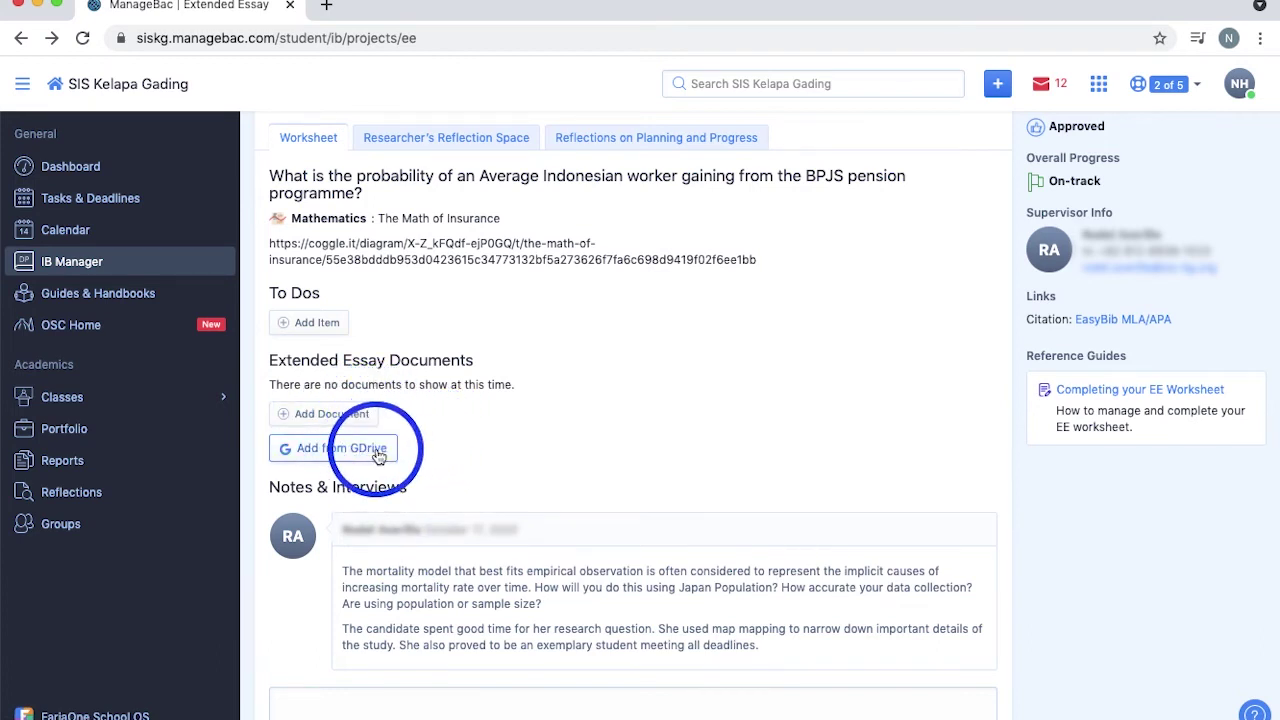
scroll(443, 543, "down", 1)
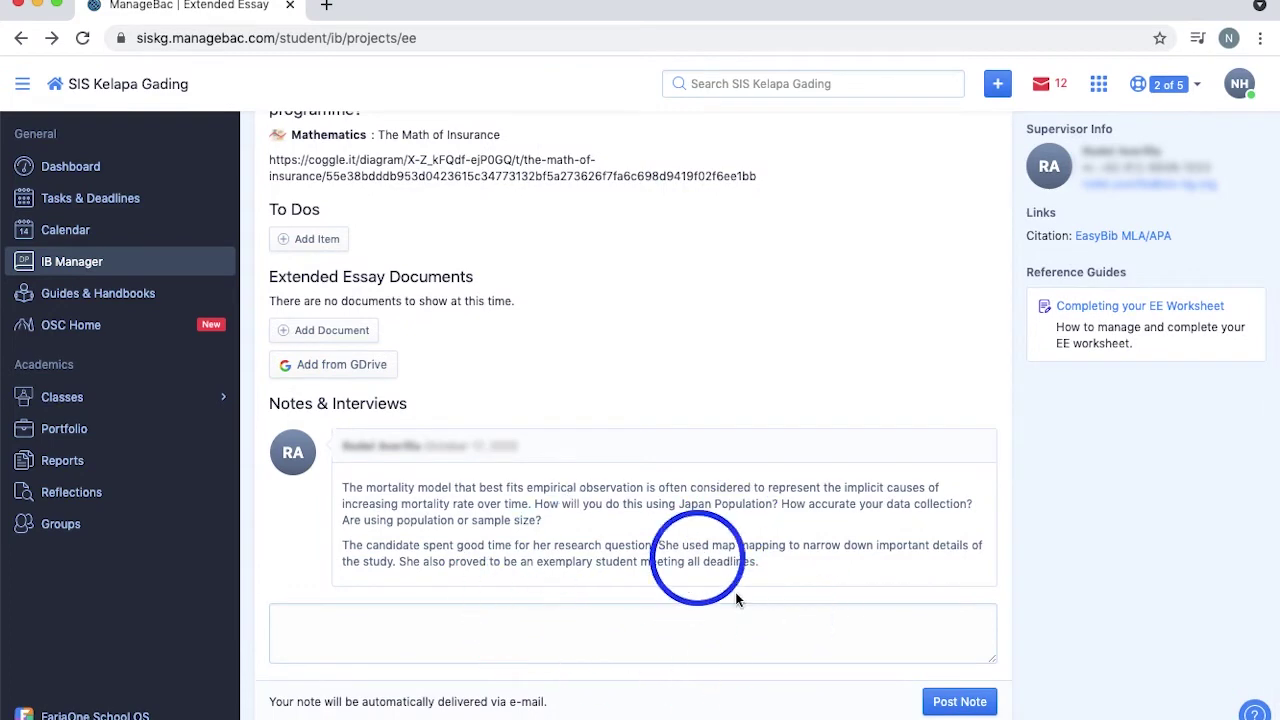
scroll(834, 634, "up", 3)
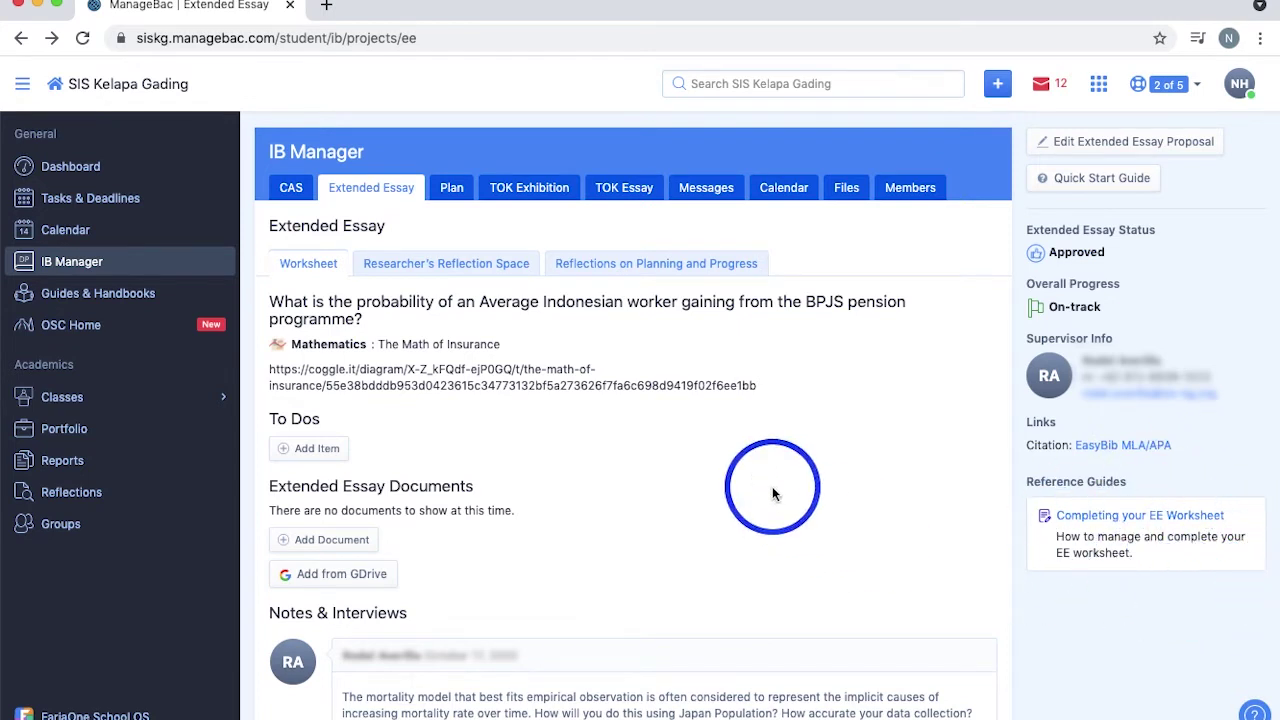
Examine the Extended Essay's Researcher's Reflection Space entry types and open the Reflections on Planning and Progress
left_click(500, 265)
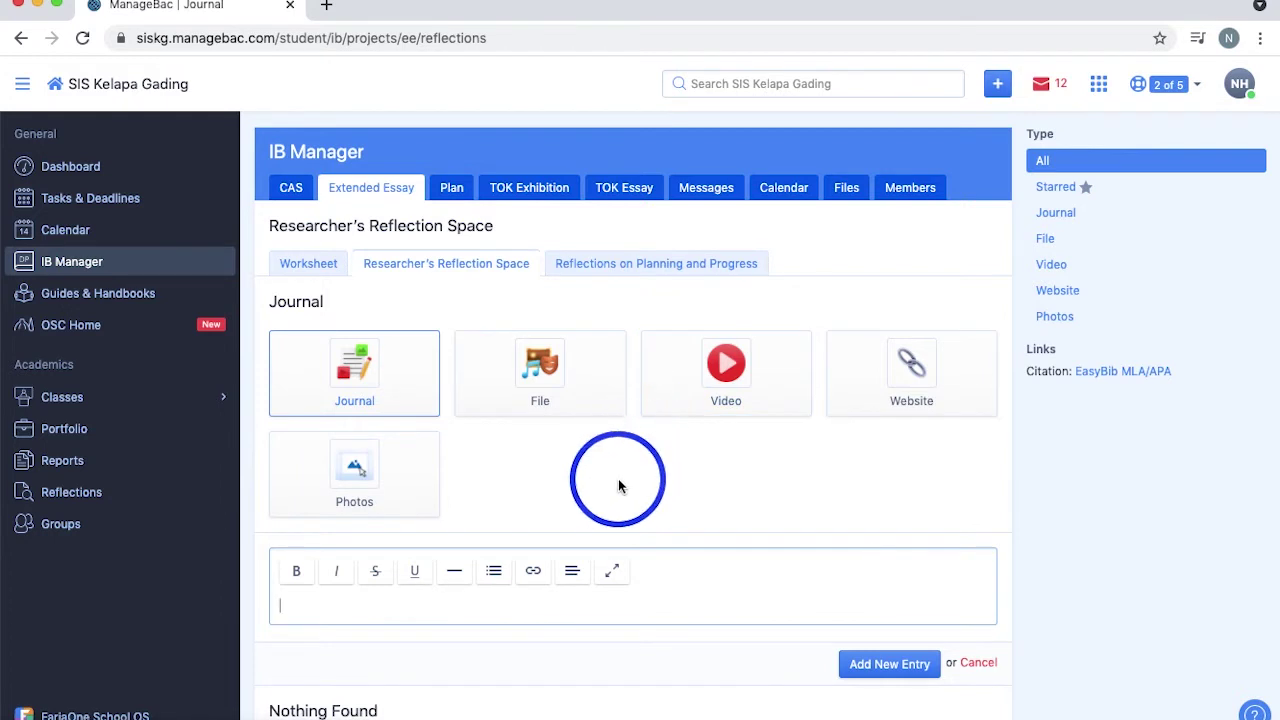
scroll(600, 480, "down", 1)
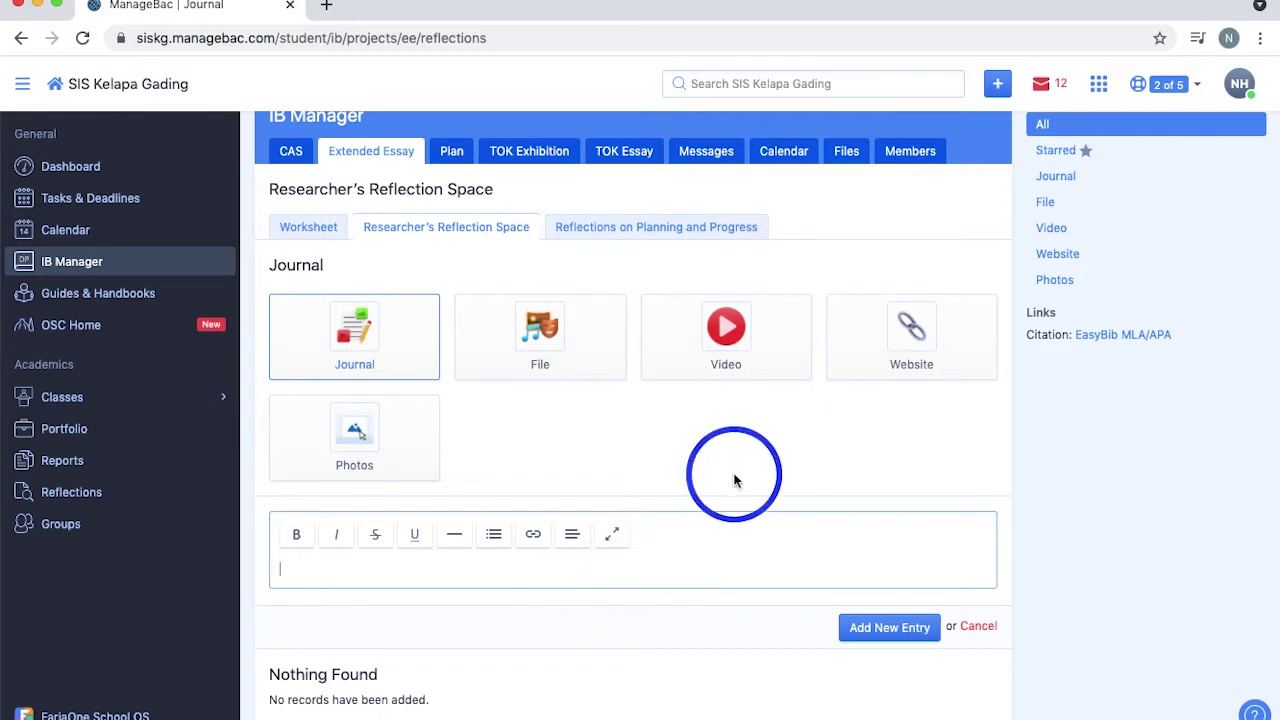
scroll(737, 477, "up", 1)
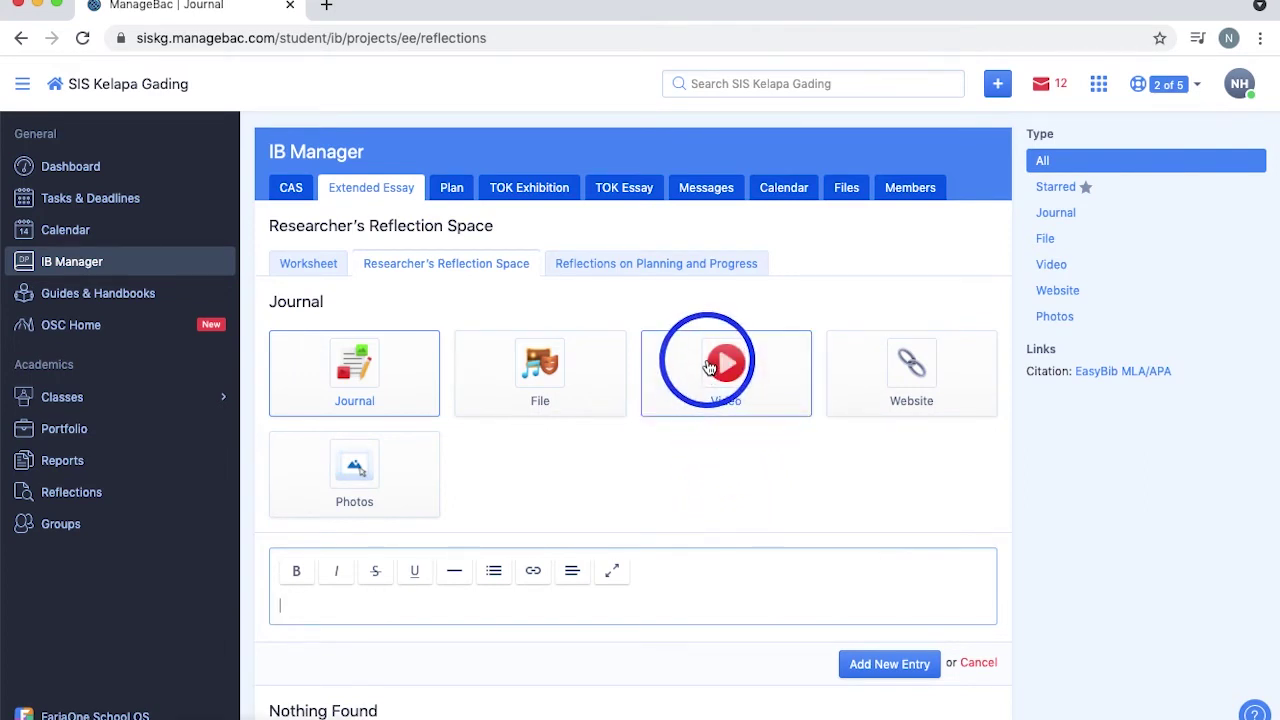
left_click(709, 270)
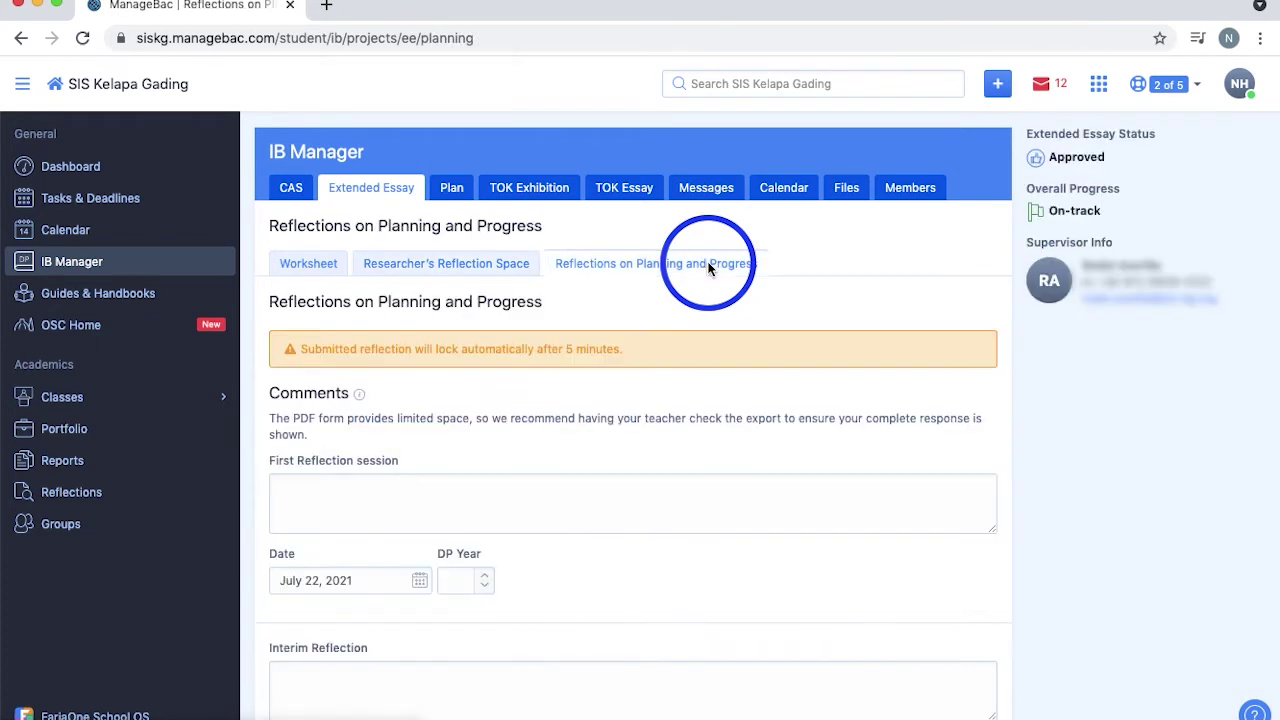
Review the first, interim and final reflection fields of the Extended Essay's Reflections on Planning and Progress
scroll(627, 453, "down", 1)
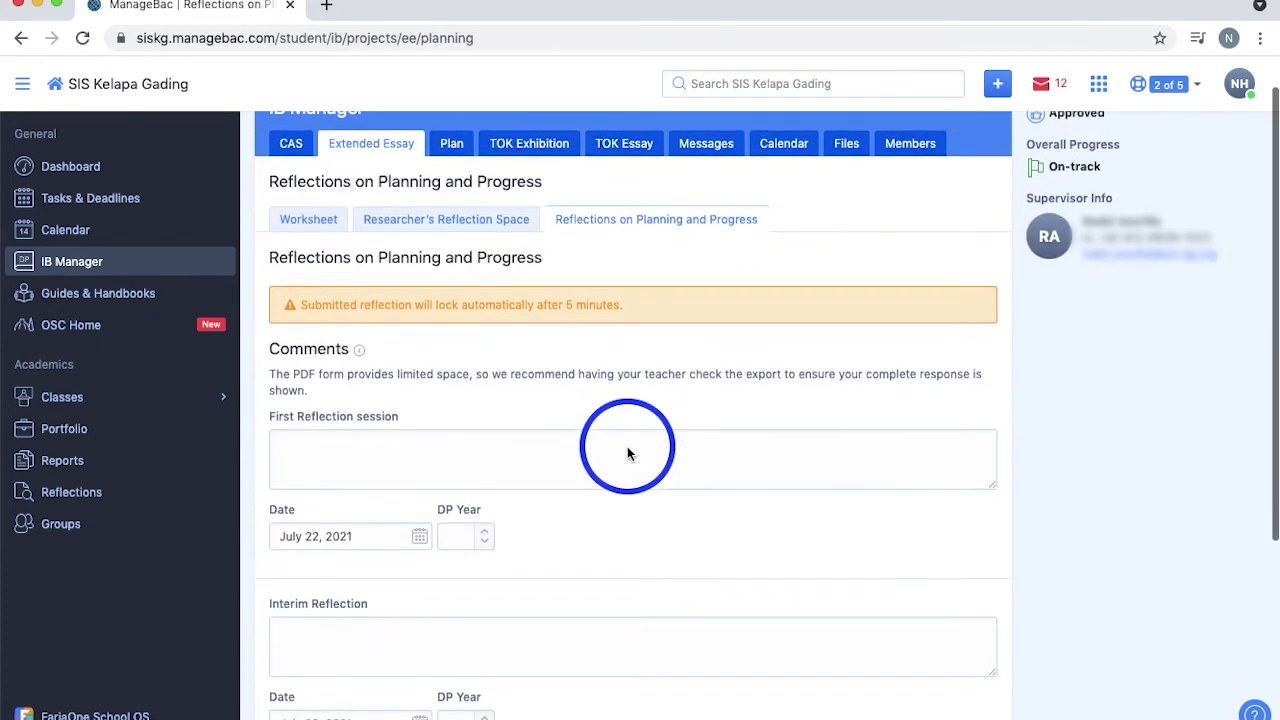
scroll(627, 453, "down", 2)
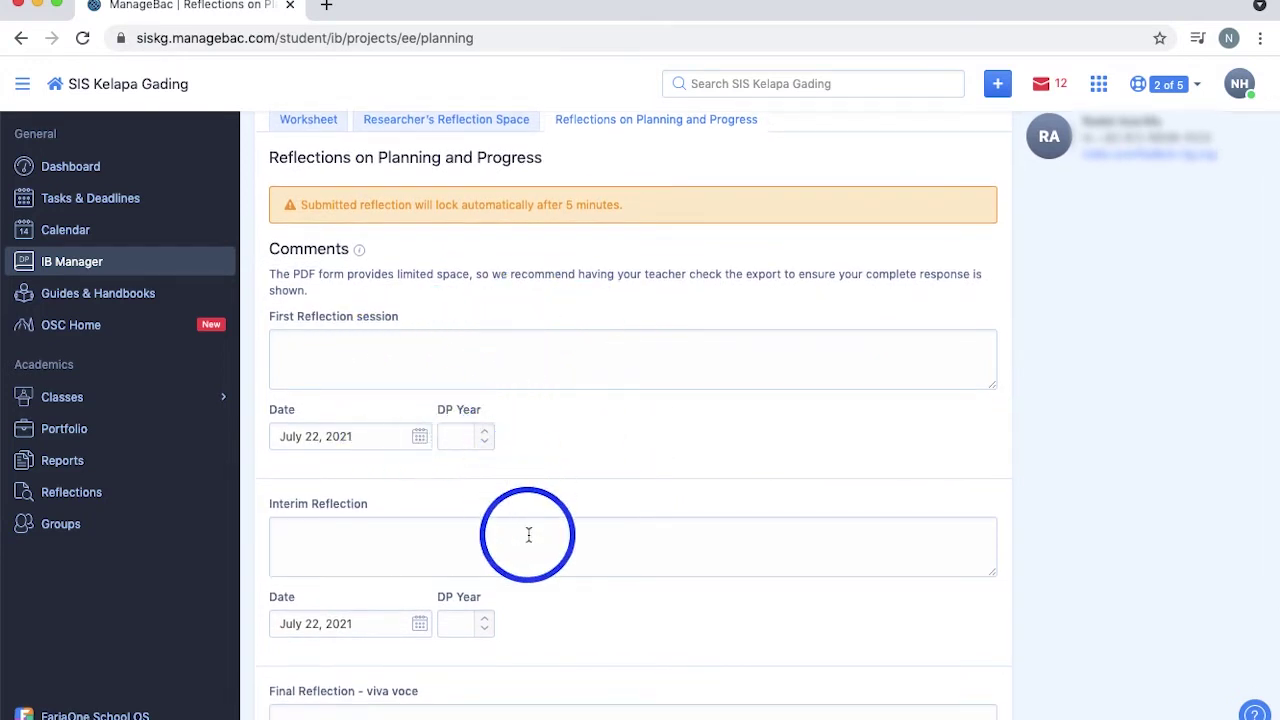
scroll(526, 534, "down", 1)
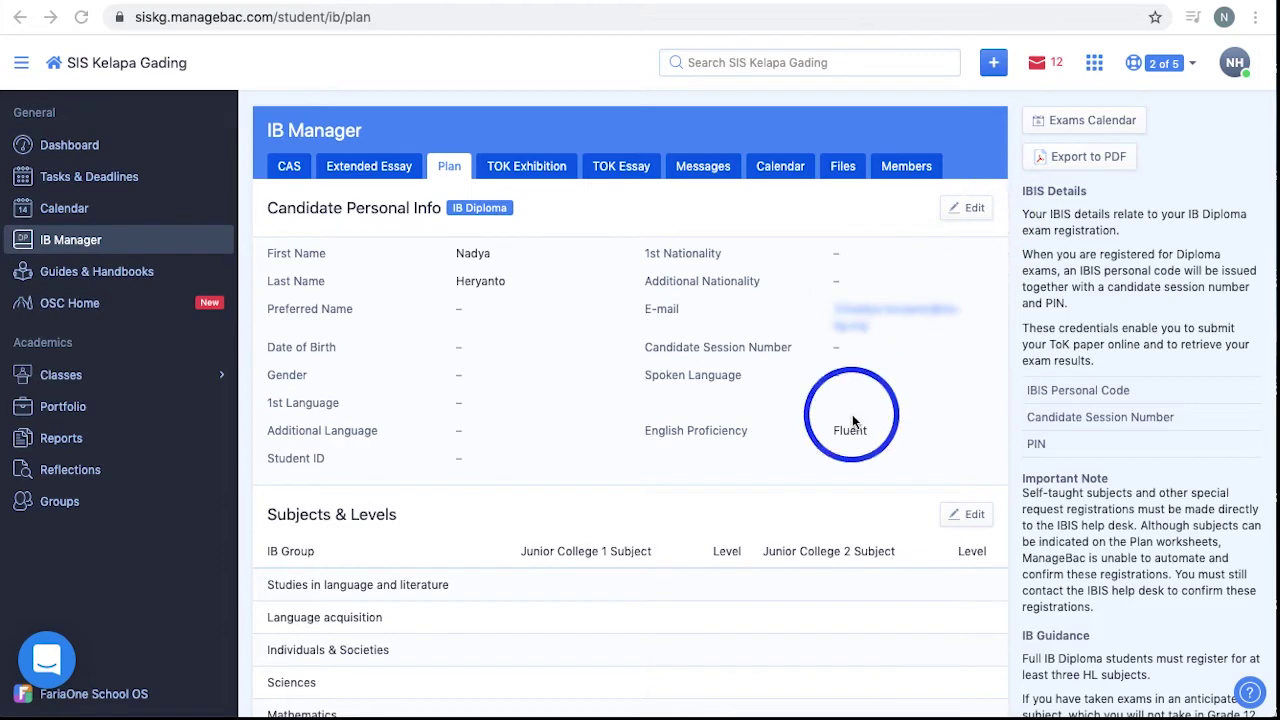
Review the Plan's candidate information and open the Subjects & Levels editing for Junior College 1
scroll(851, 414, "down", 2)
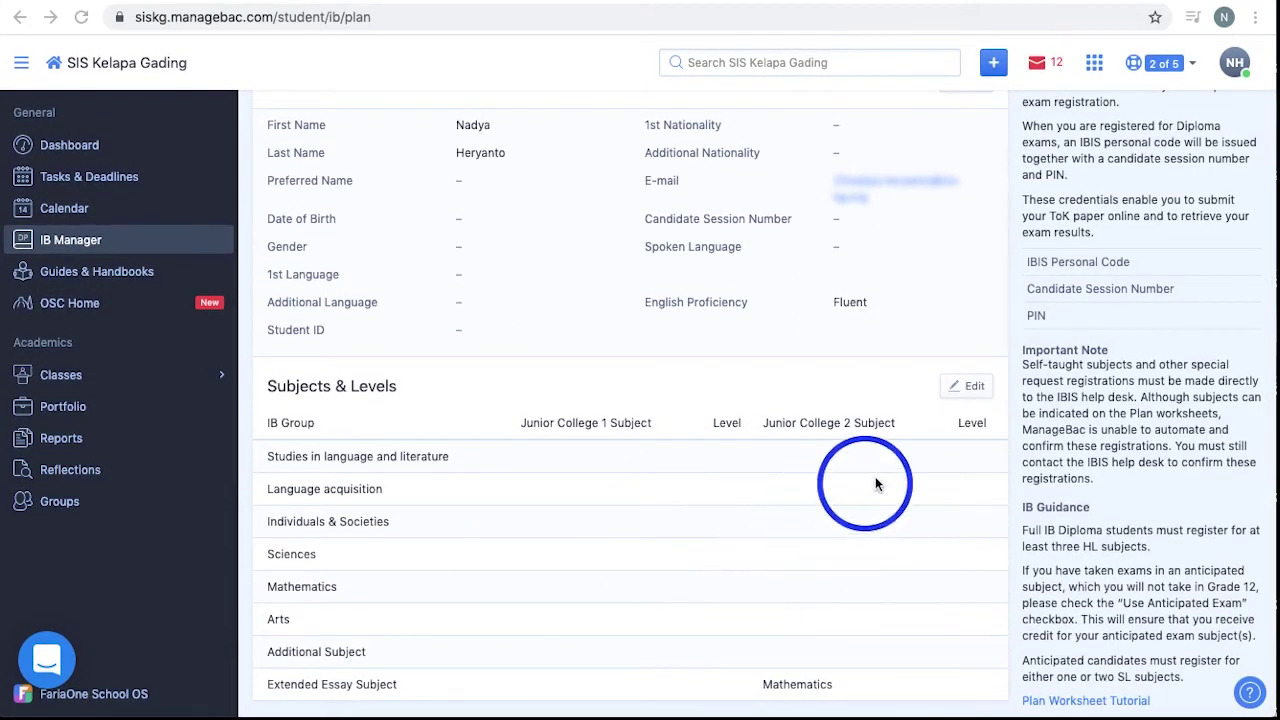
left_click(954, 393)
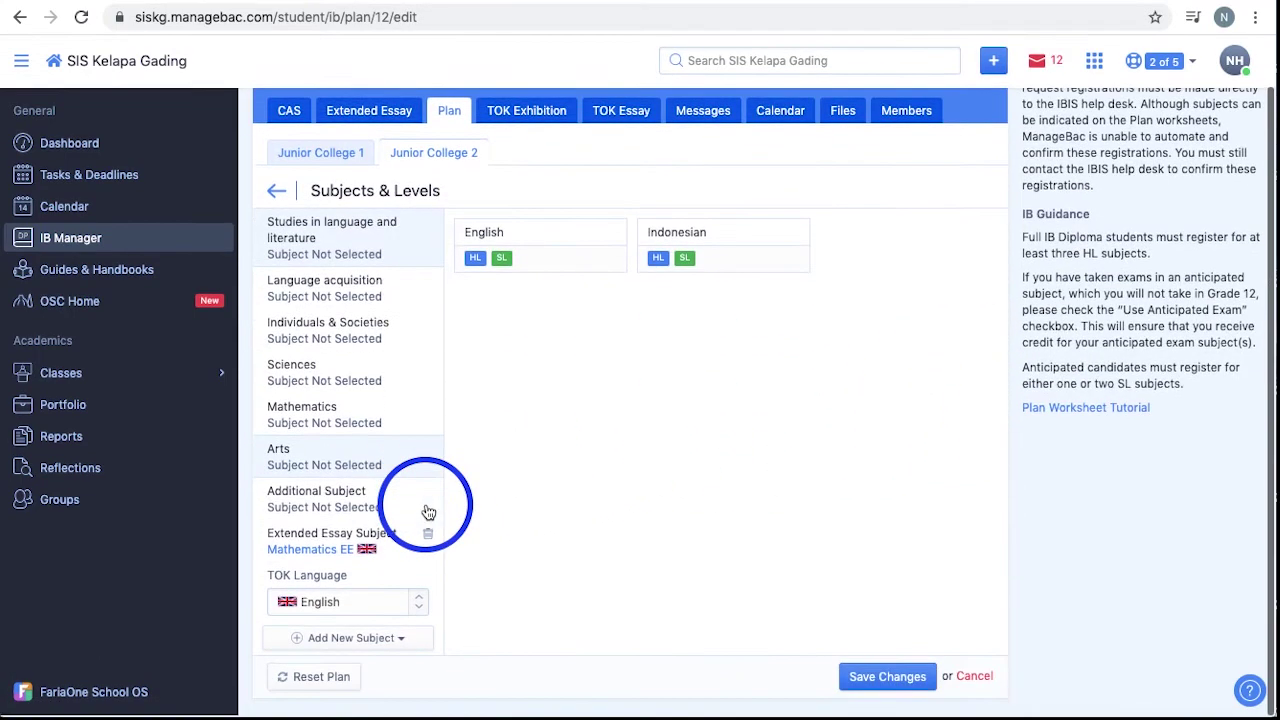
left_click(334, 160)
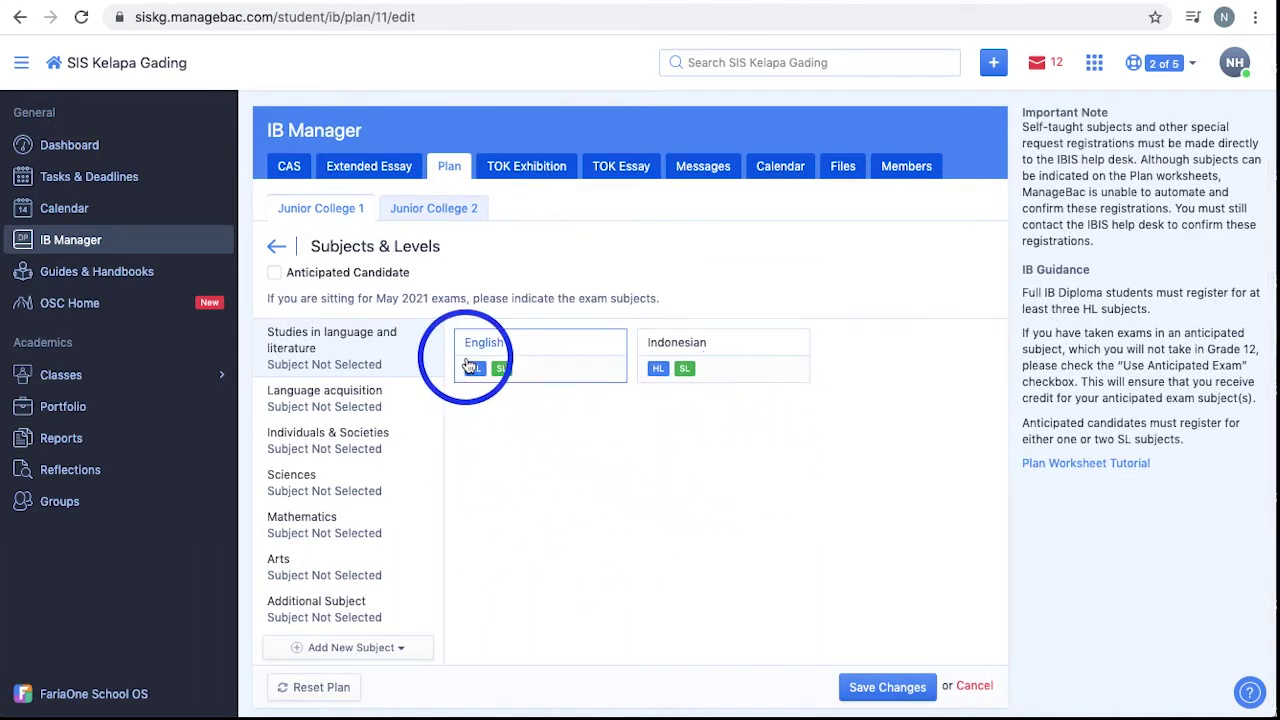
Check which additional subjects can be added to the Junior College 1 plan, and return to the Plan overview
left_click(400, 650)
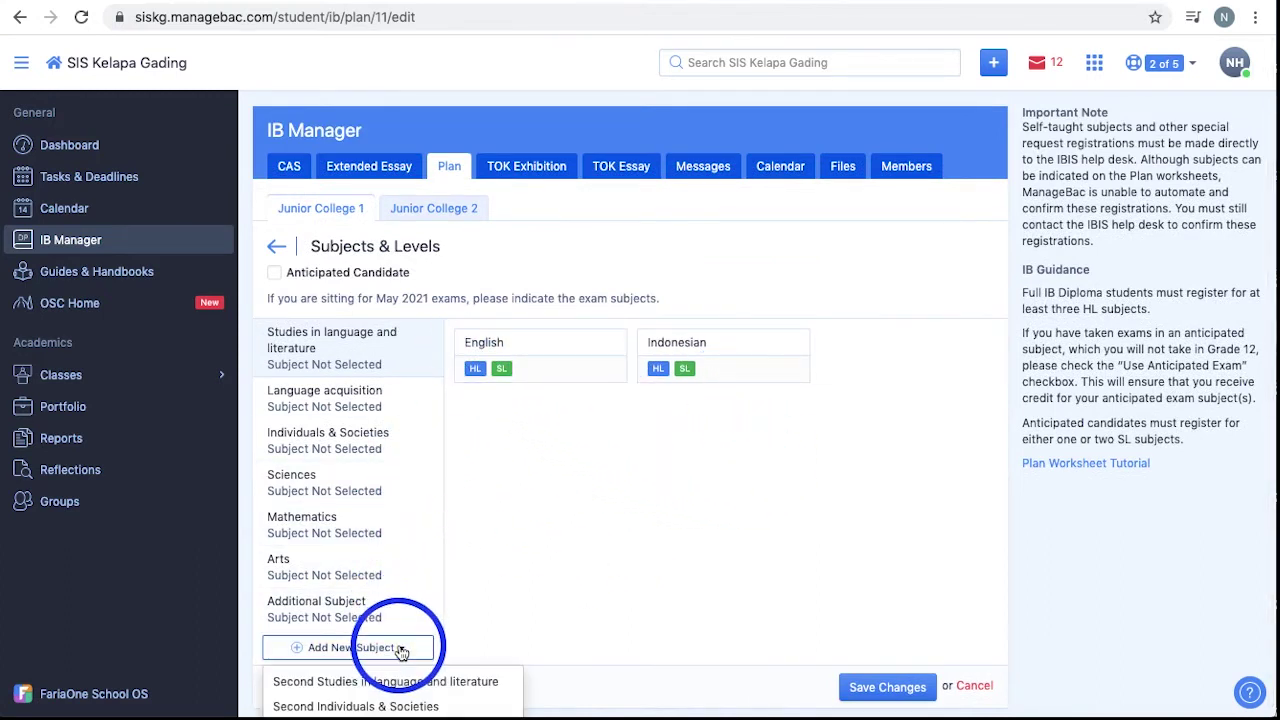
scroll(400, 650, "down", 1)
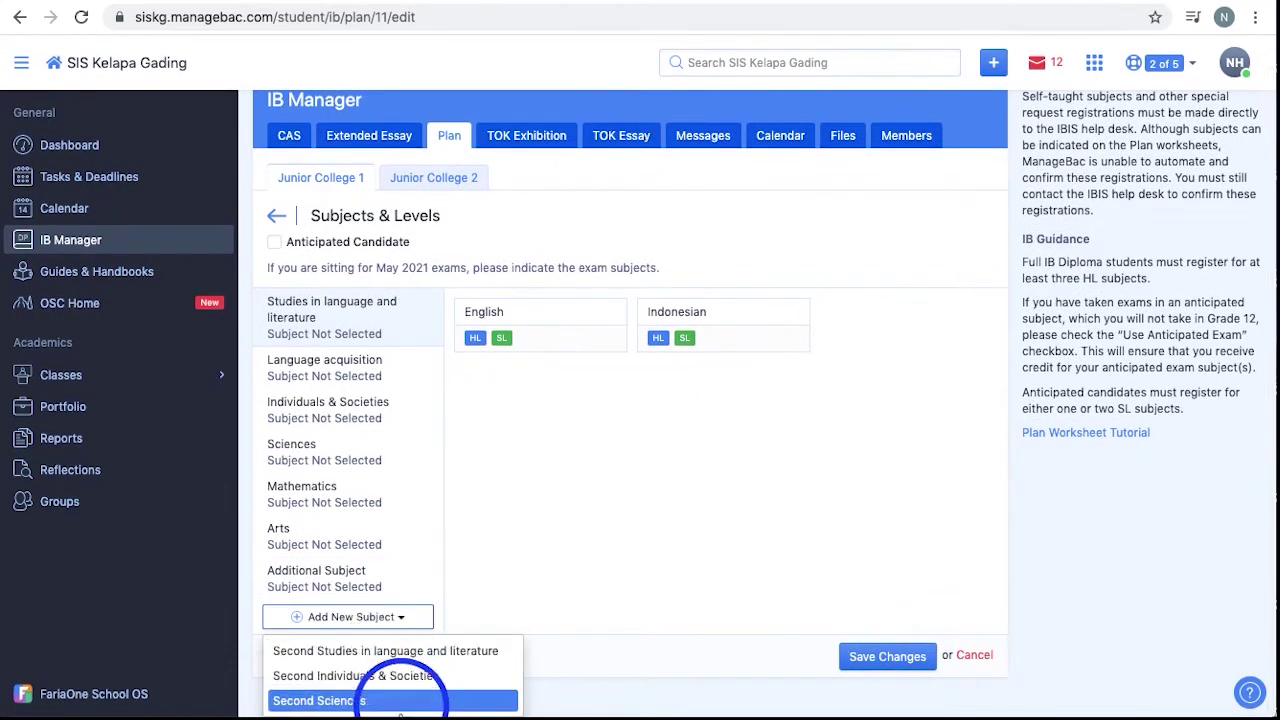
left_click(414, 620)
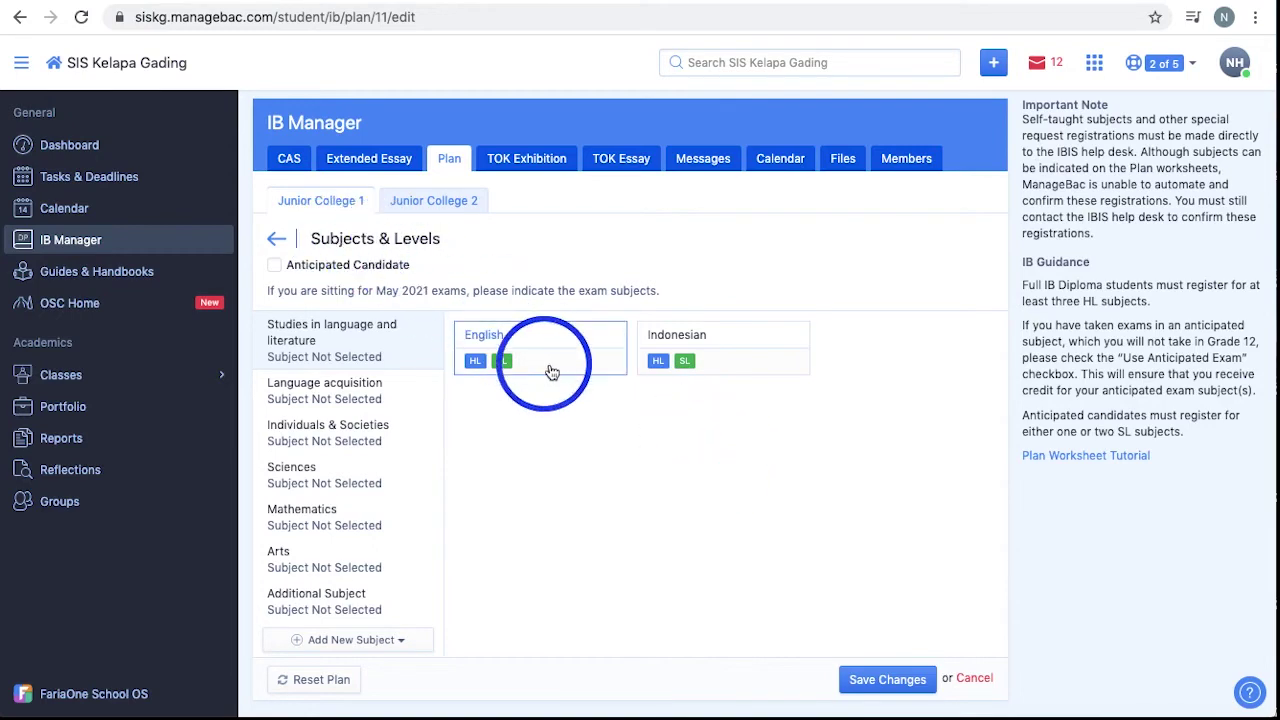
left_click(277, 246)
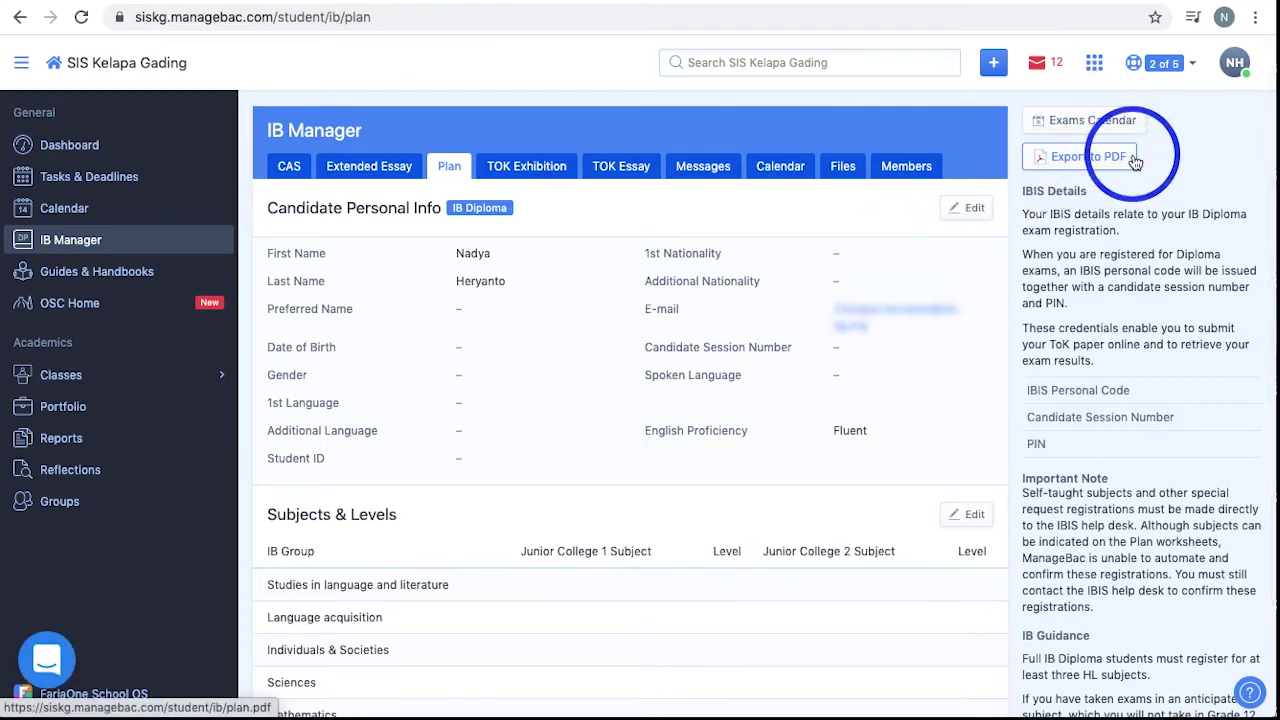
scroll(1150, 520, "down", 2)
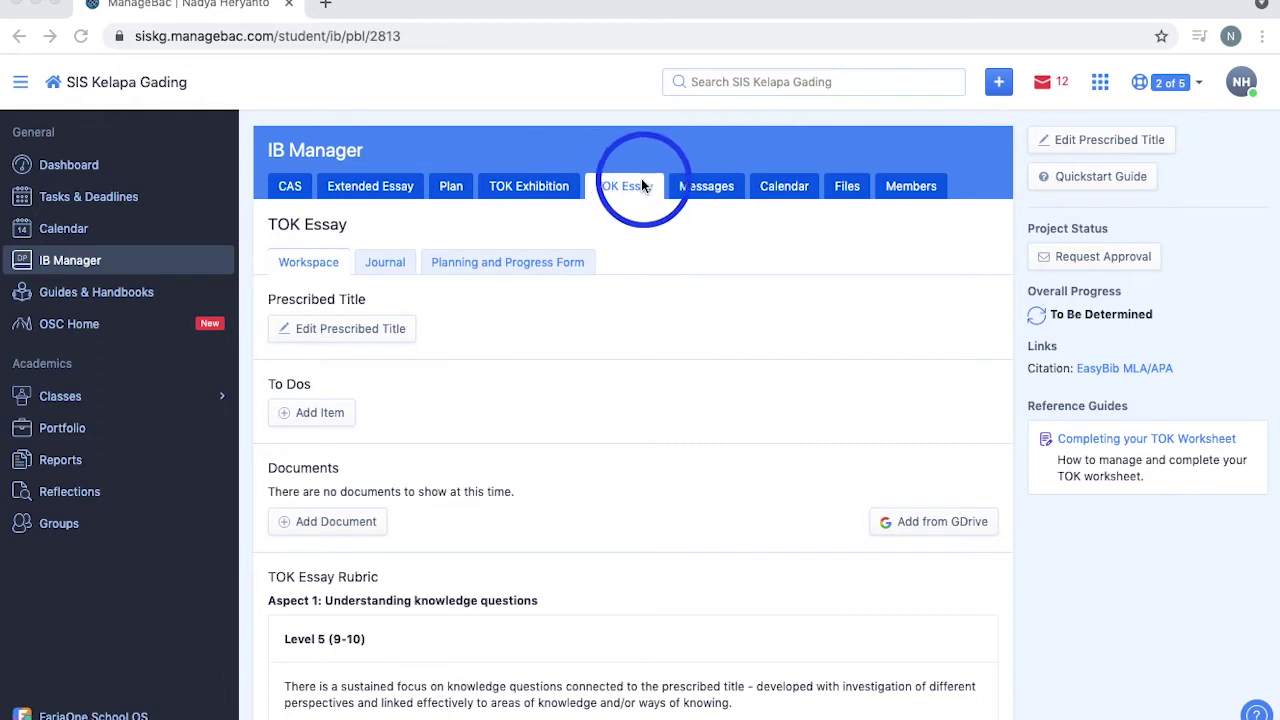
Check the TOK Essay's prescribed title editing option and start a new entry in its journal
left_click(347, 332)
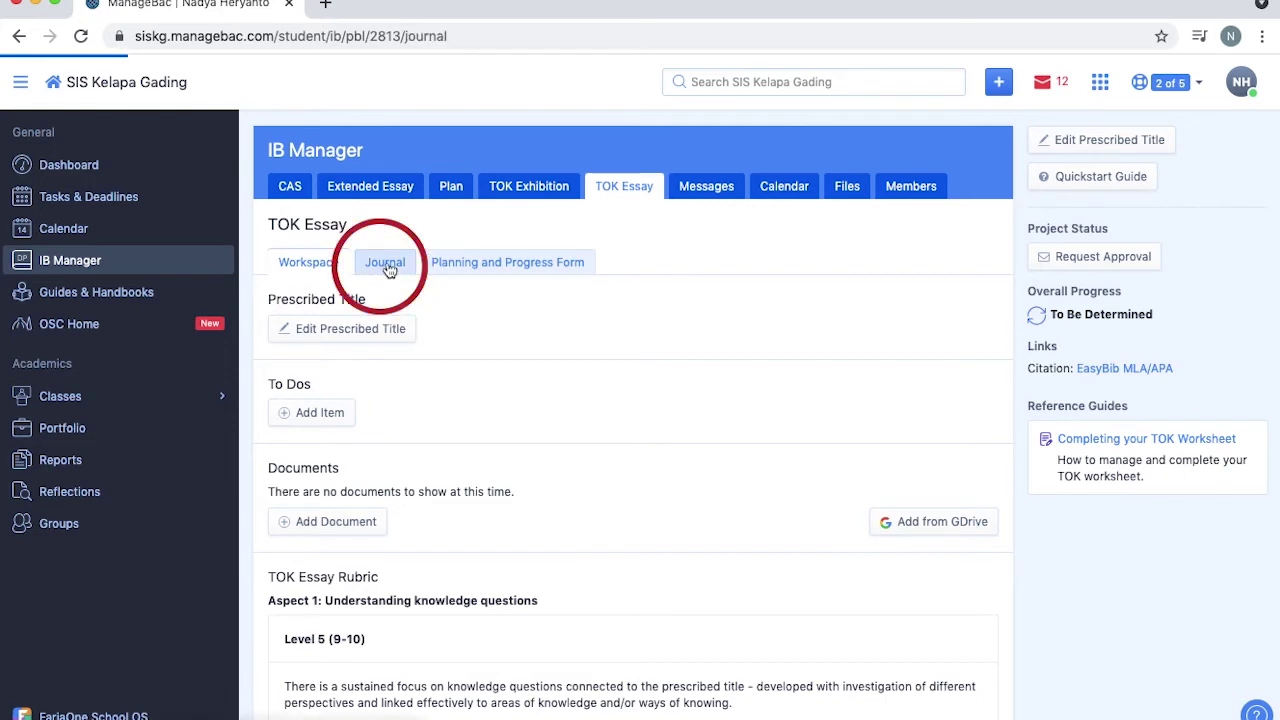
left_click(389, 268)
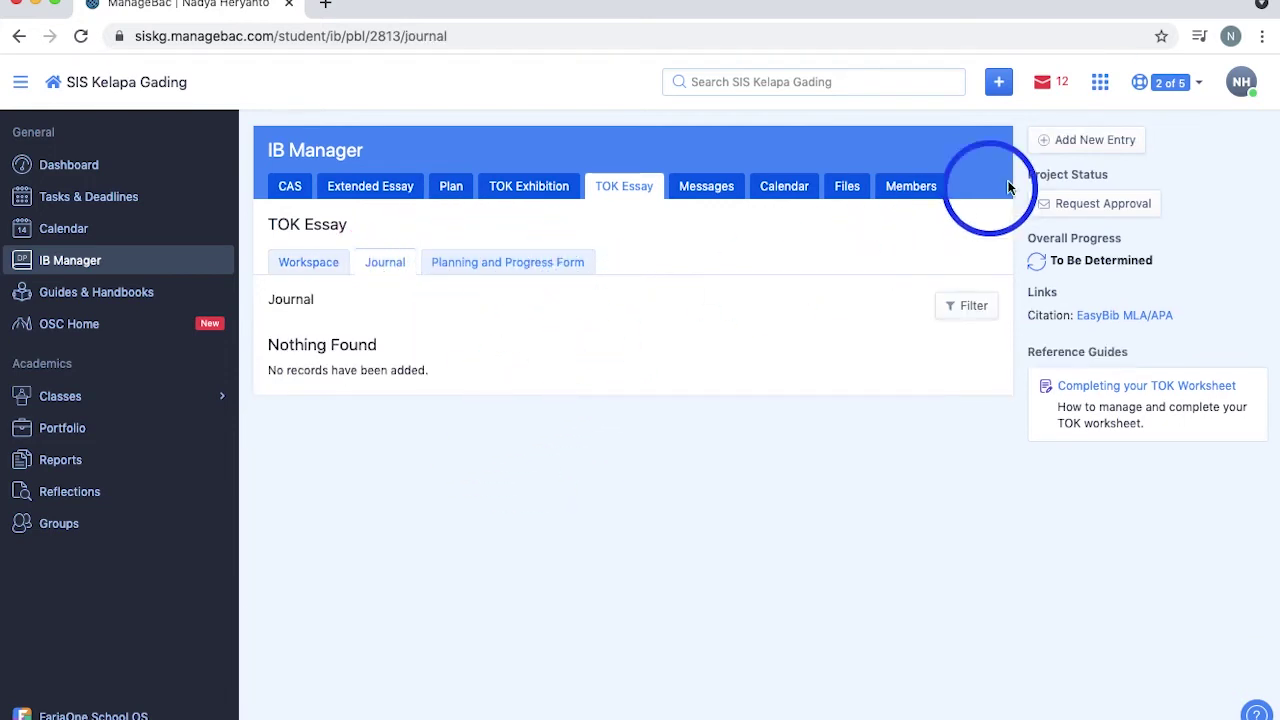
left_click(1080, 145)
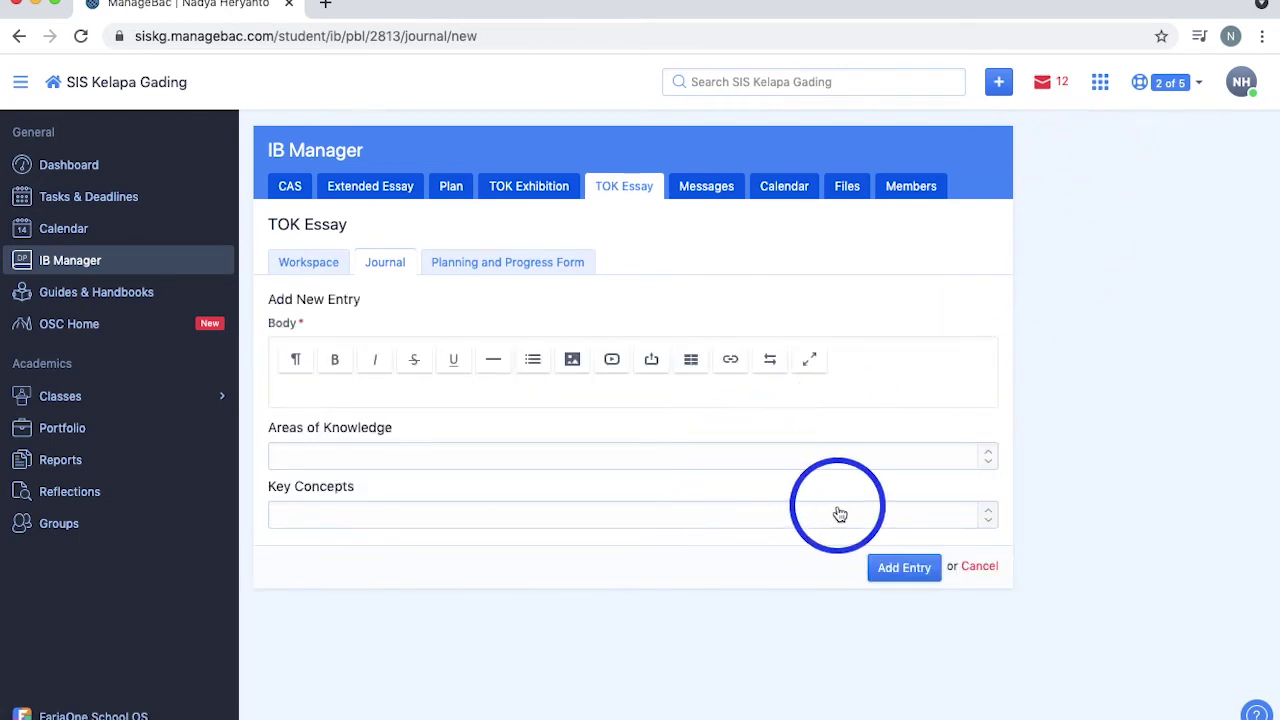
Try the key concepts Certainty and Culture on the new TOK Essay journal entry, and remove both
left_click(986, 515)
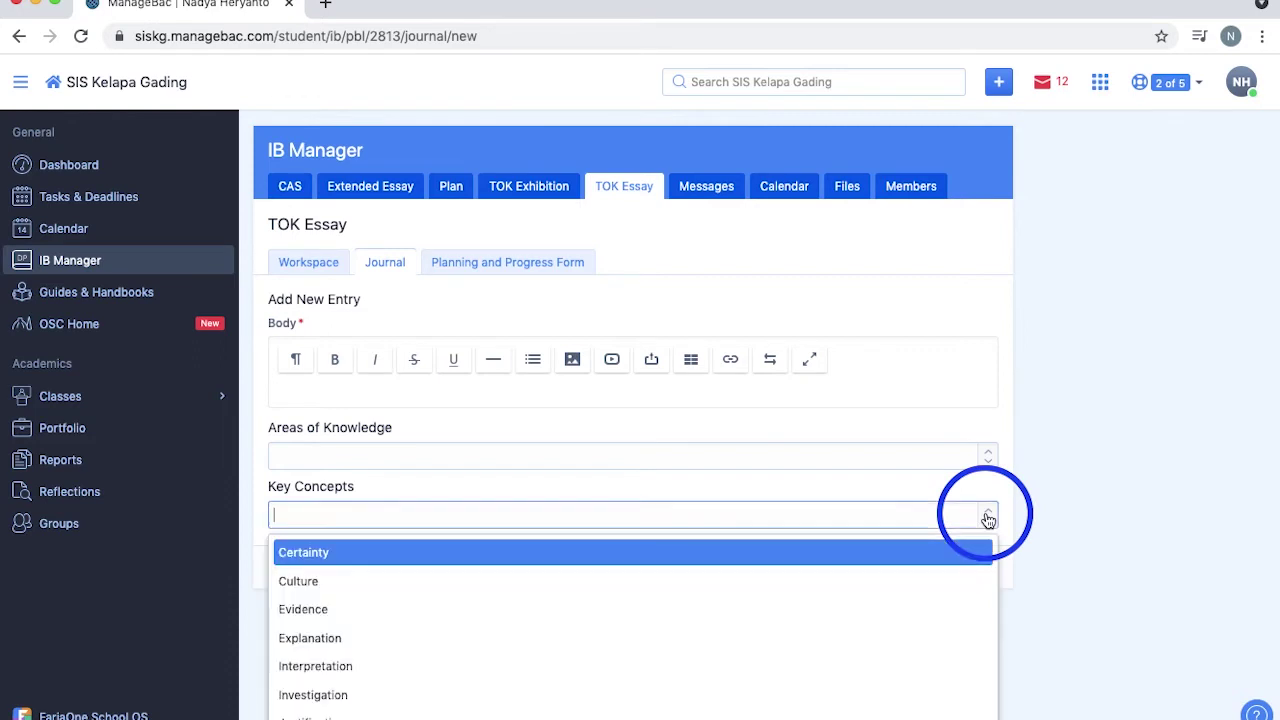
left_click(762, 552)
left_click(767, 576)
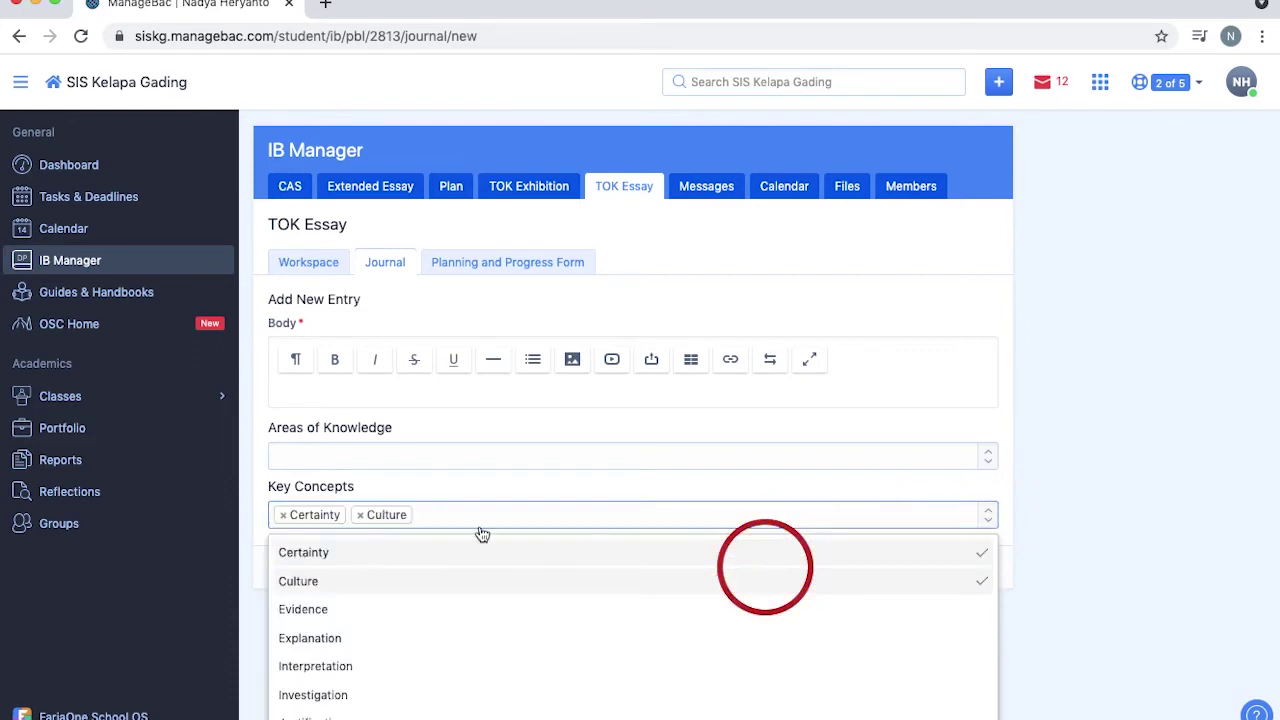
left_click(362, 515)
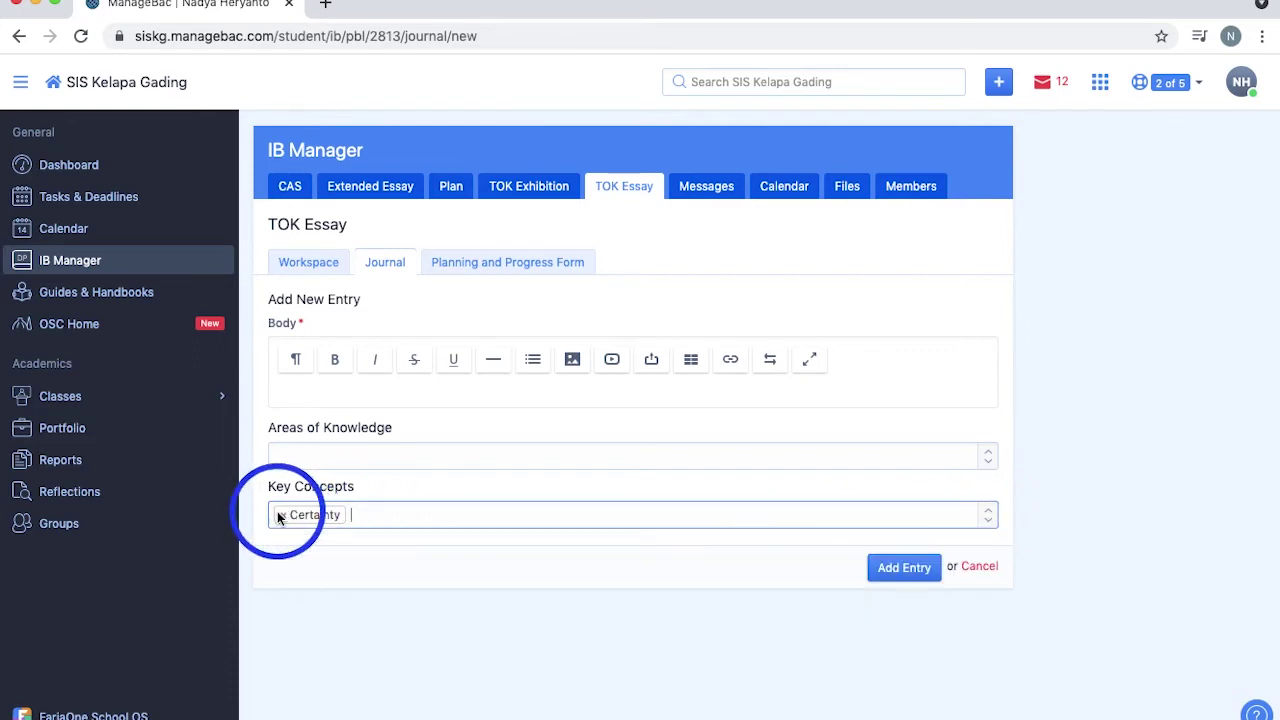
left_click(282, 516)
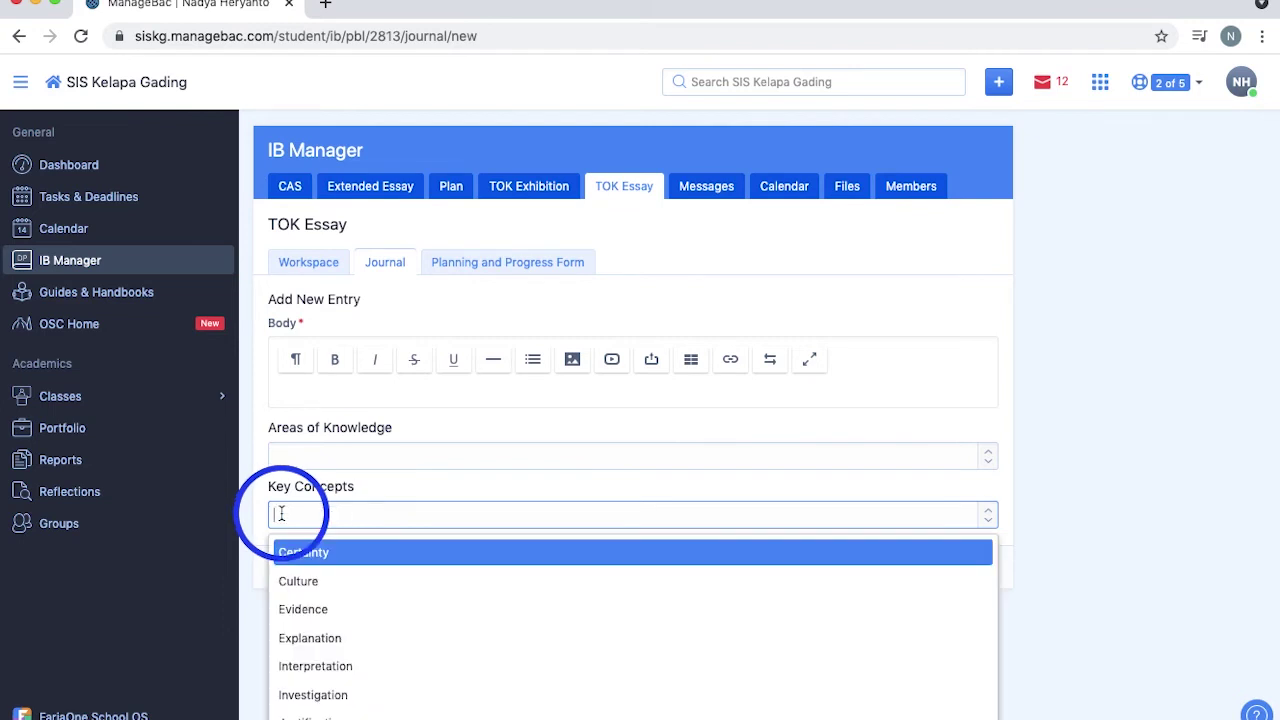
left_click(566, 266)
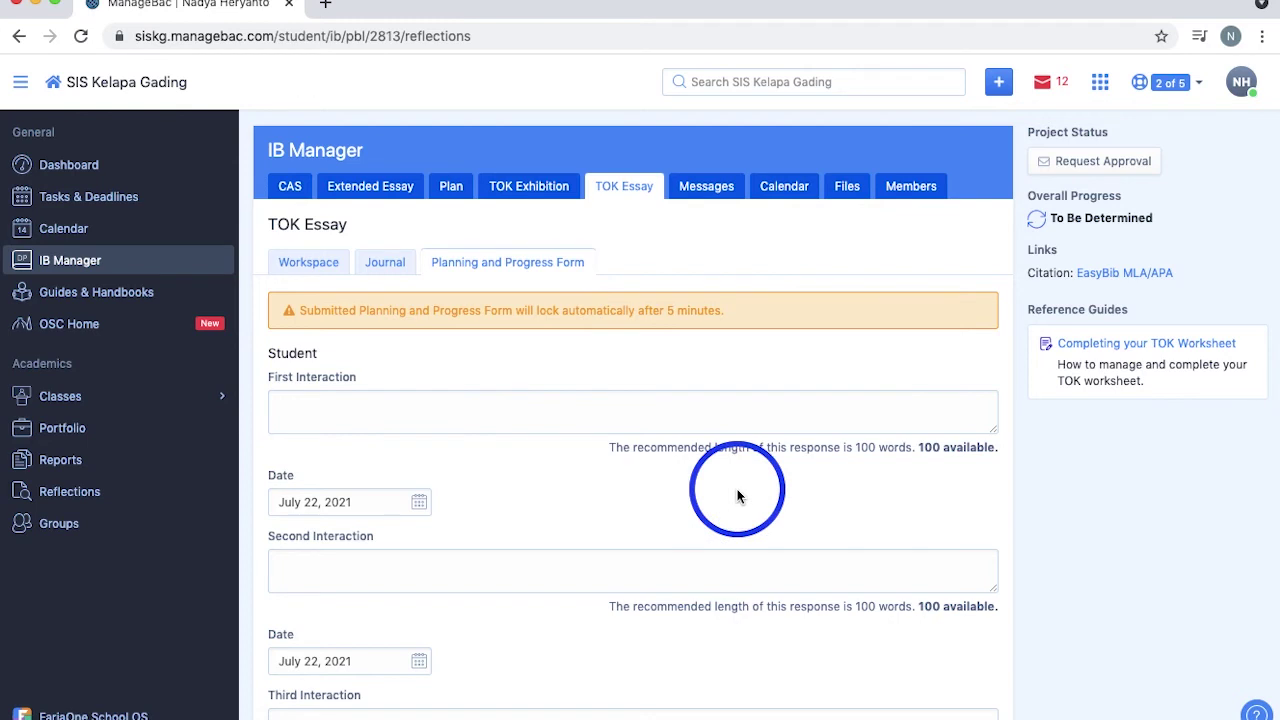
scroll(737, 495, "down", 4)
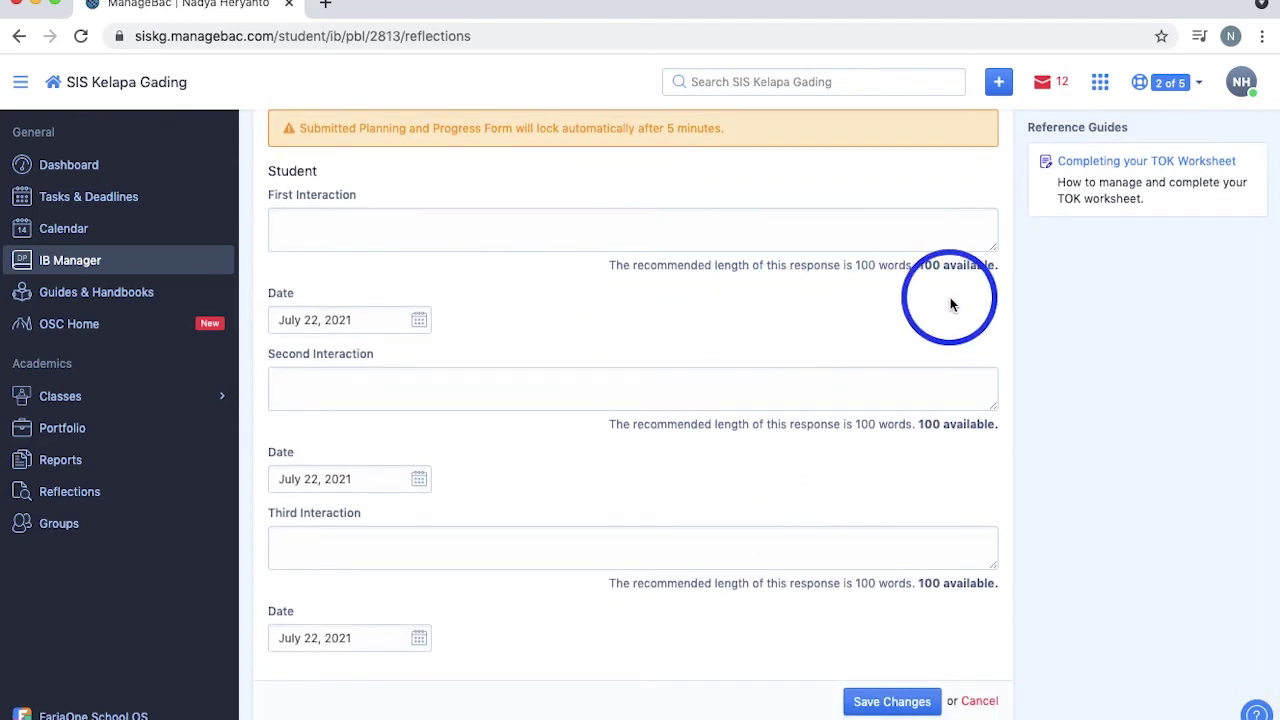
scroll(968, 456, "up", 4)
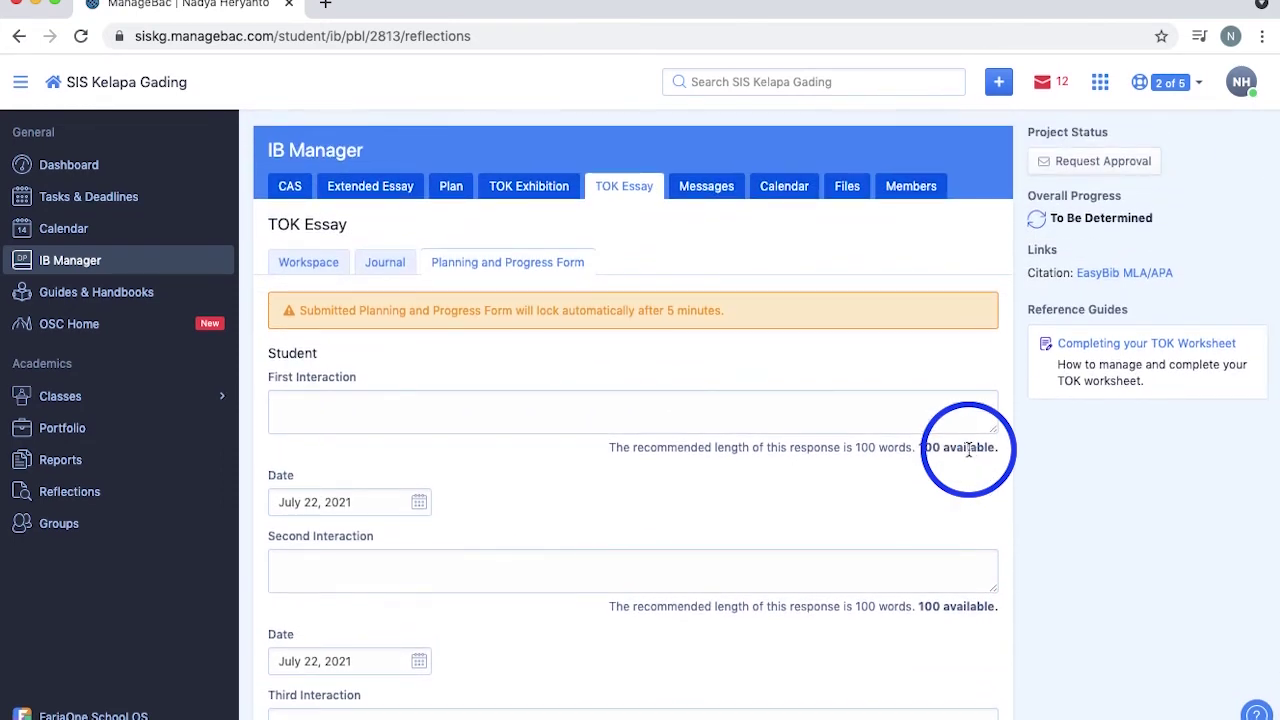
left_click(537, 188)
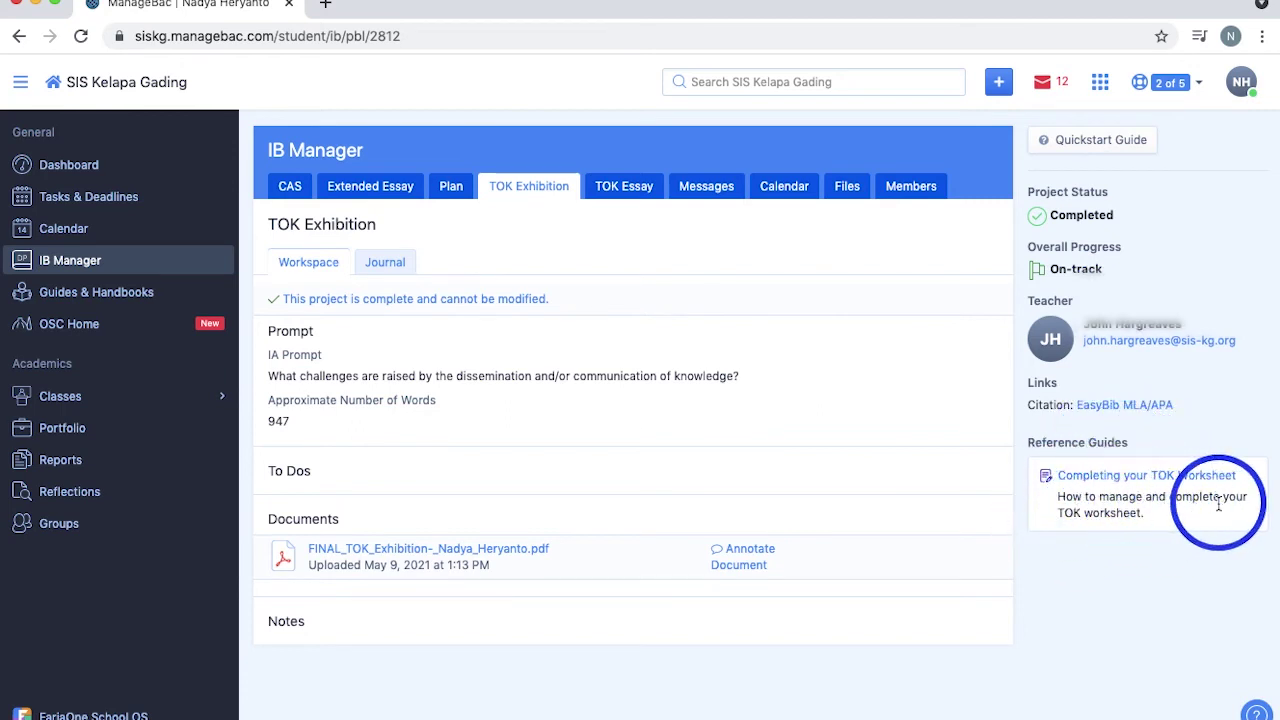
left_click(385, 272)
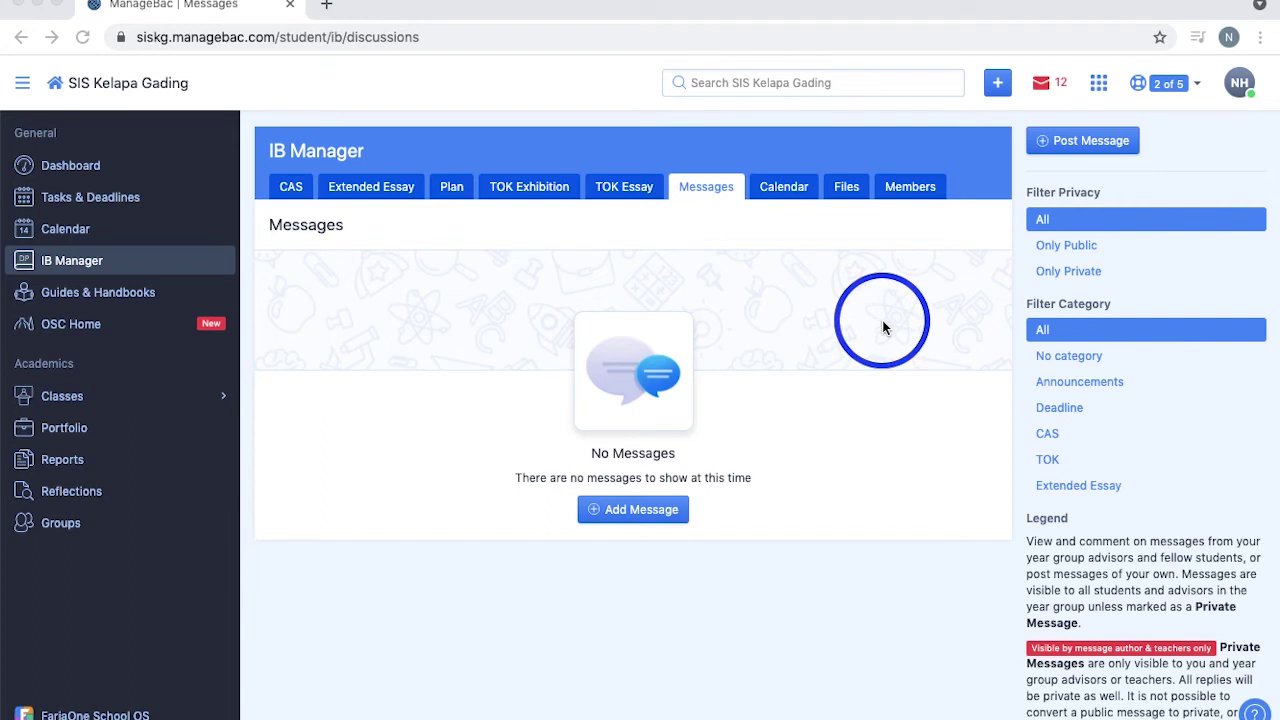
Open a new IB Manager message, check its category and e-mail notification options, and cancel it
left_click(648, 510)
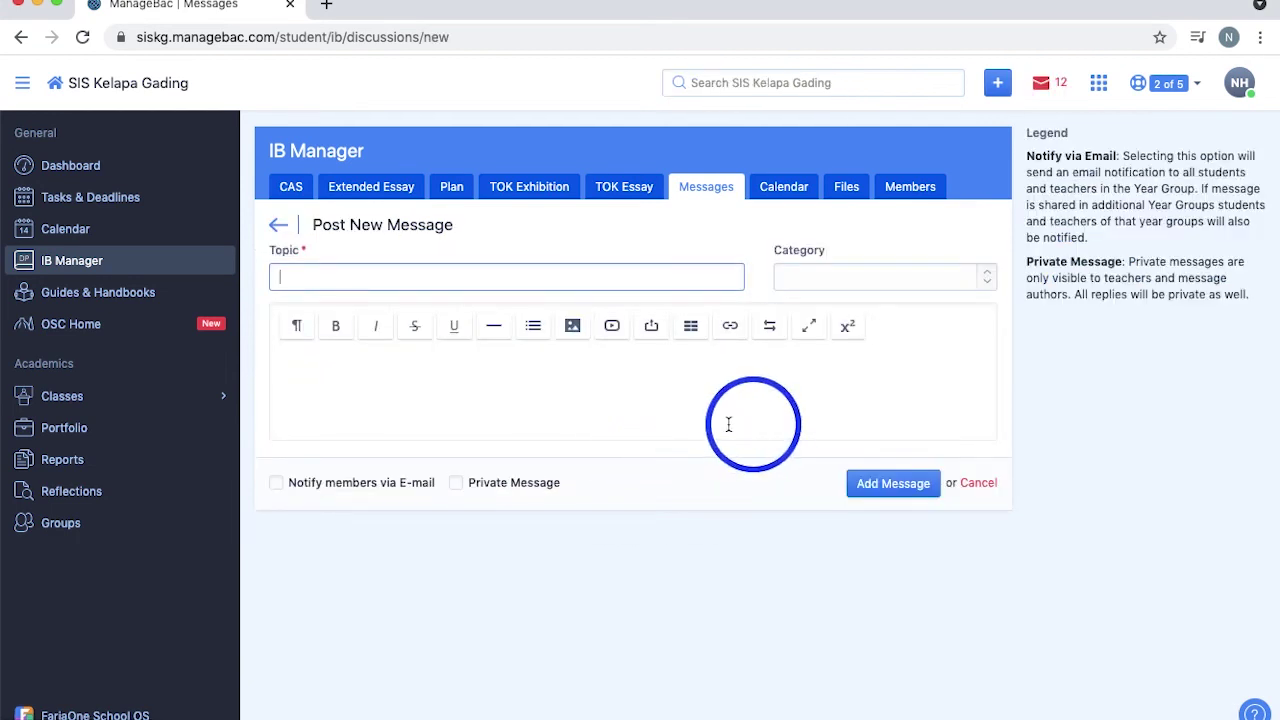
left_click(979, 290)
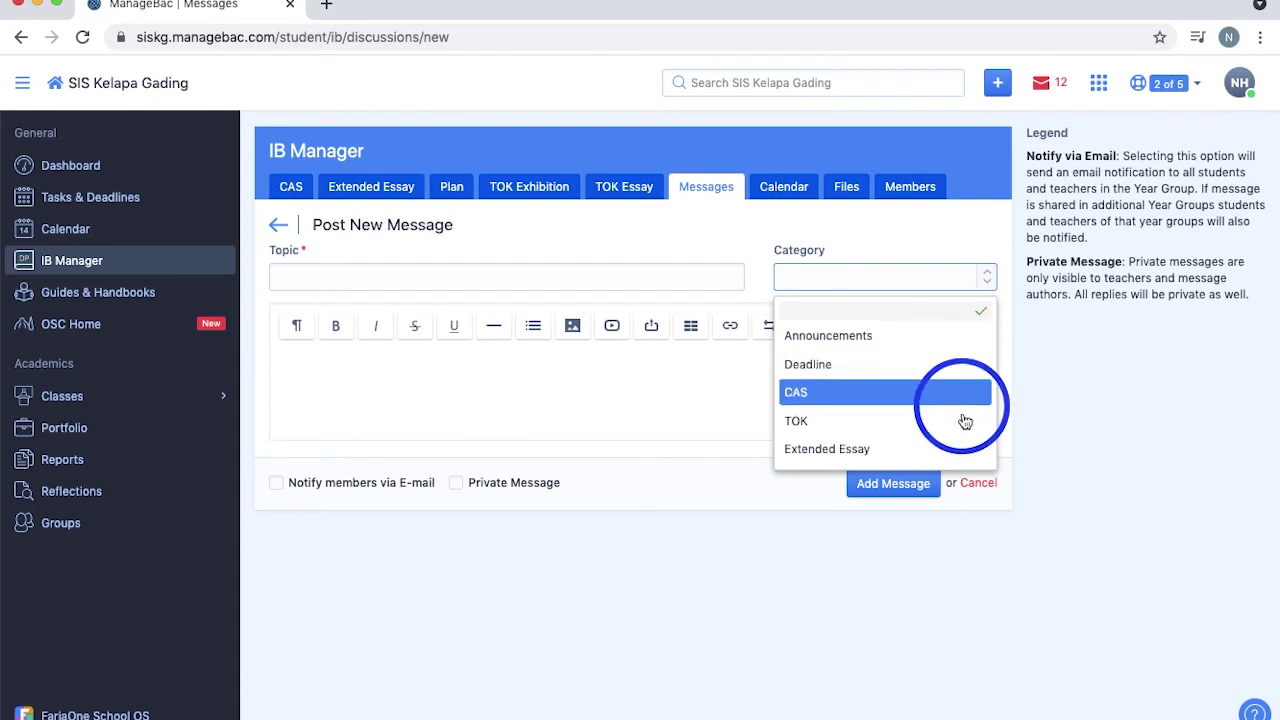
left_click(988, 284)
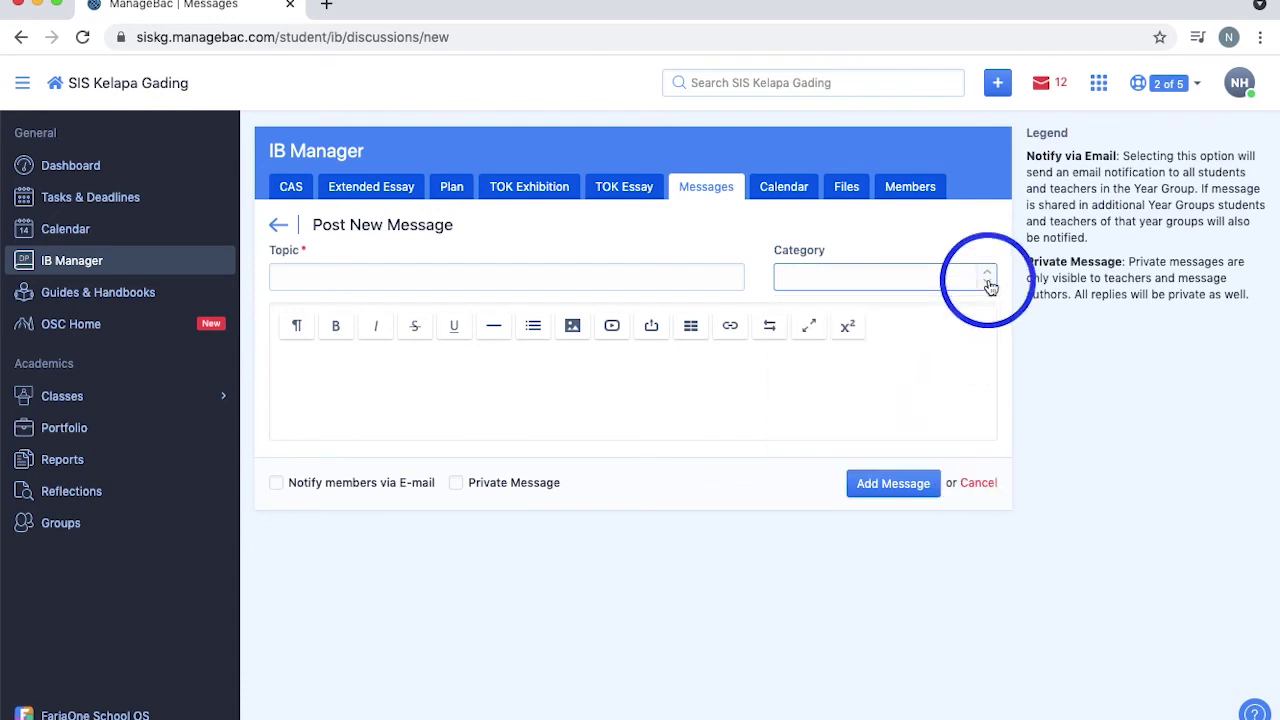
left_click(277, 484)
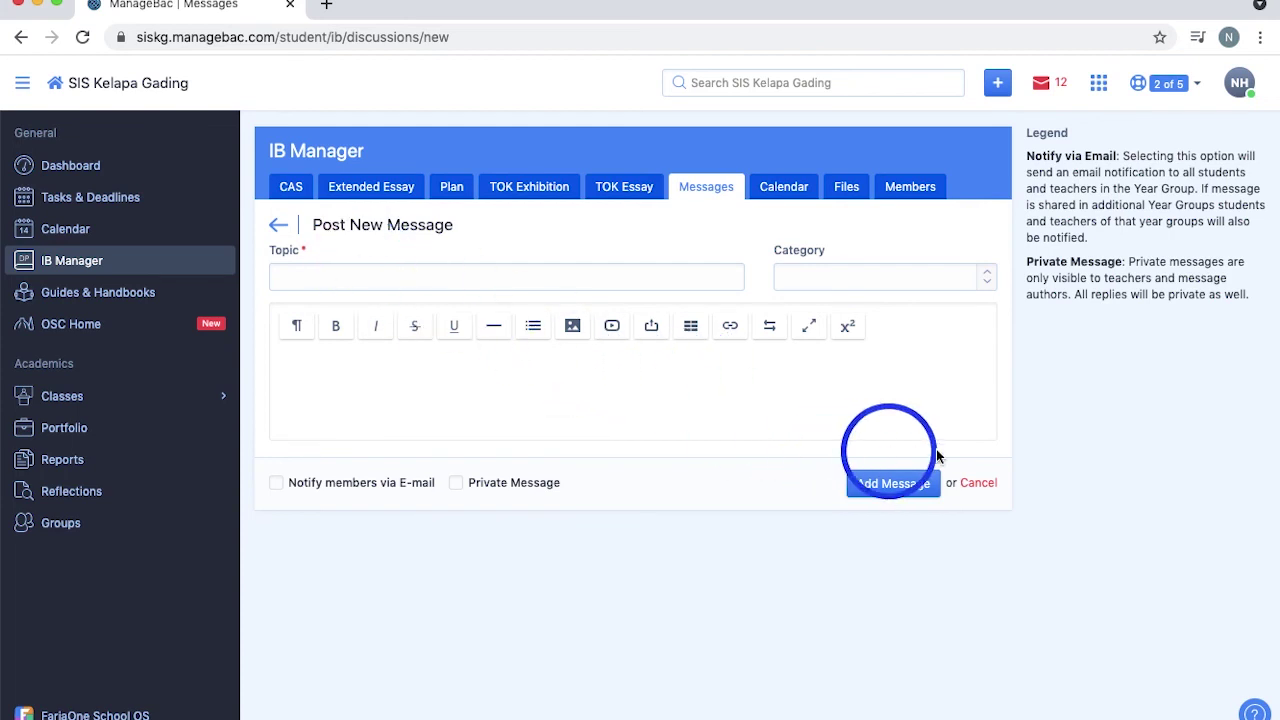
left_click(993, 486)
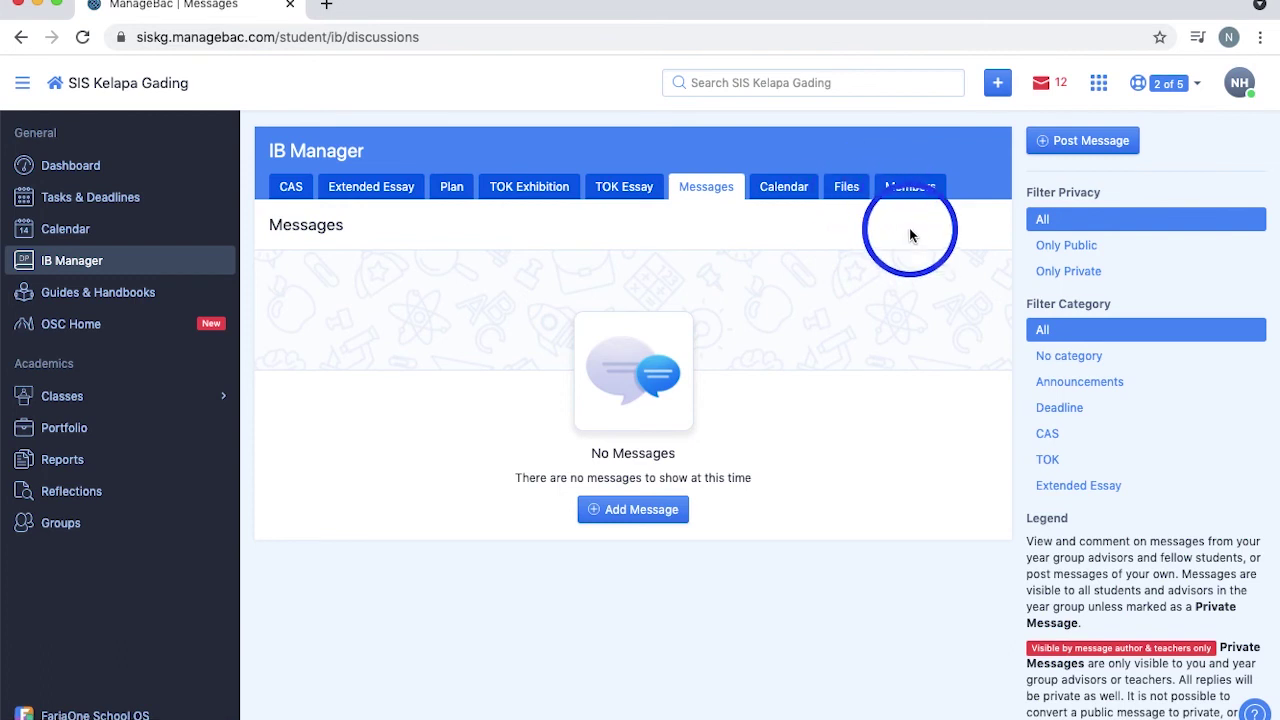
View the list of students who are members of the year group
left_click(912, 192)
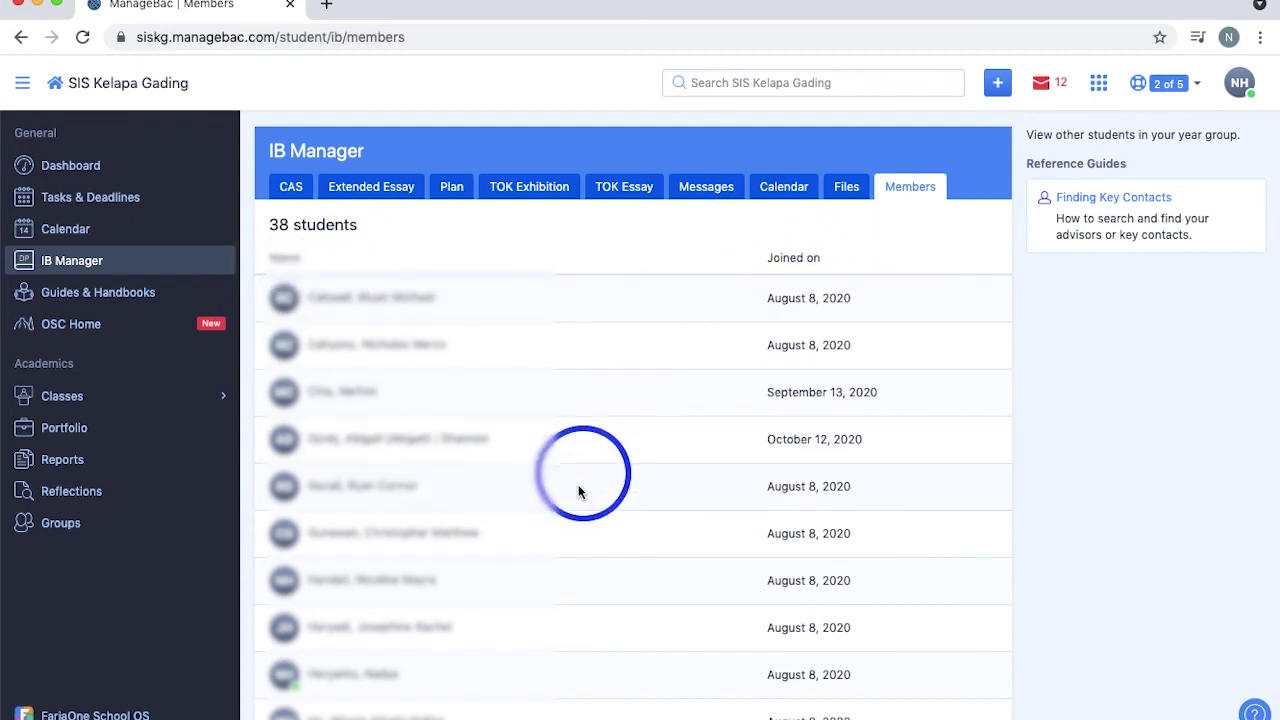
scroll(555, 519, "down", 3)
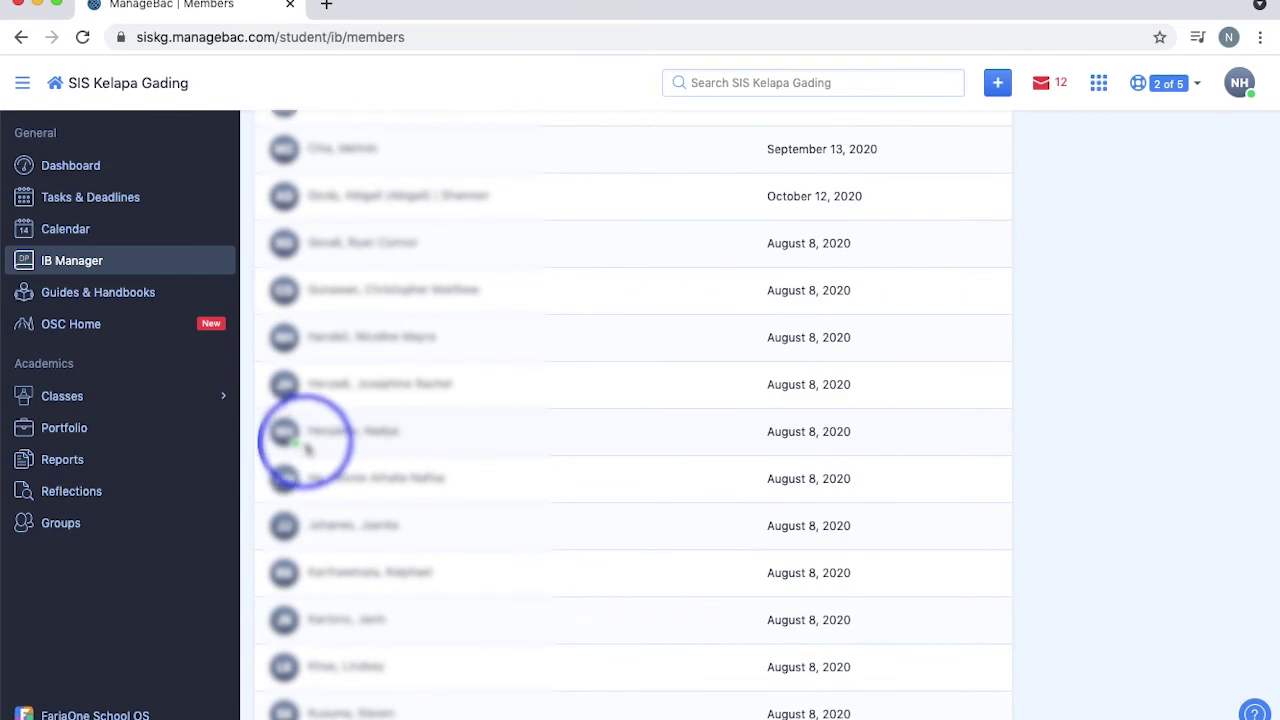